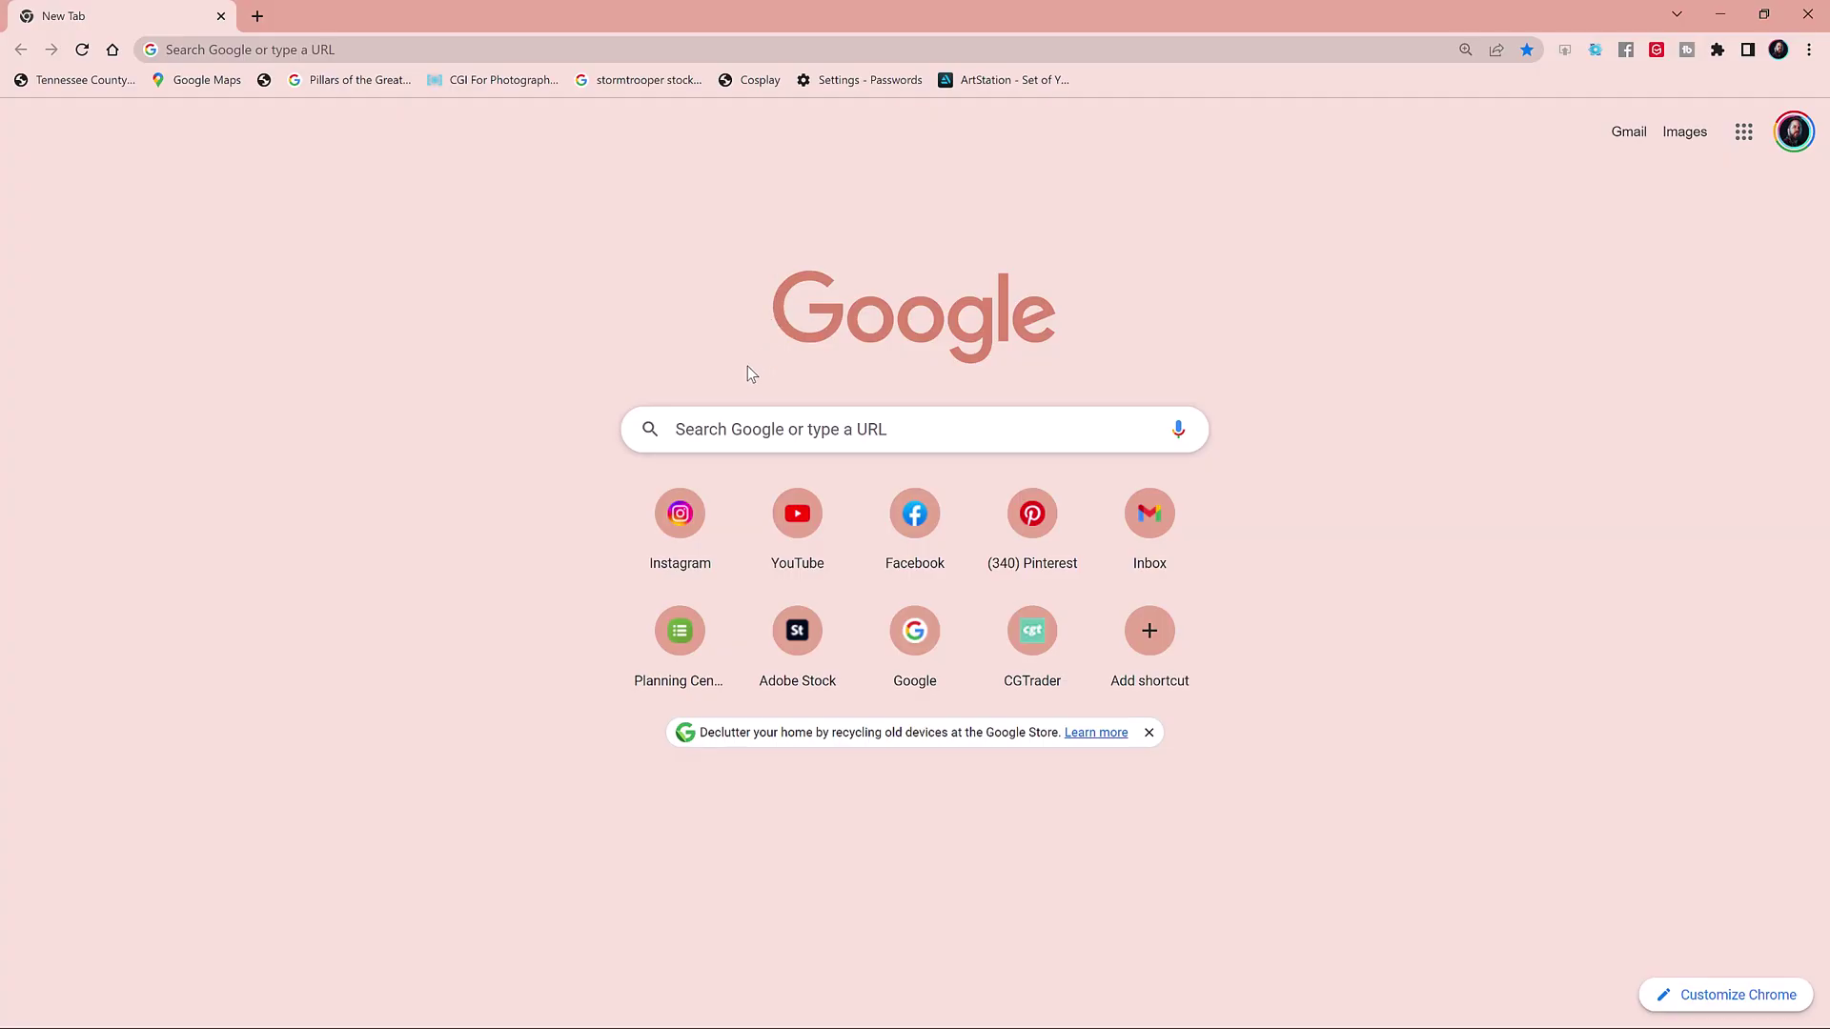
# - Focus the Google search box on Chrome's New Tab page for a new search
pyautogui.click(694, 434)
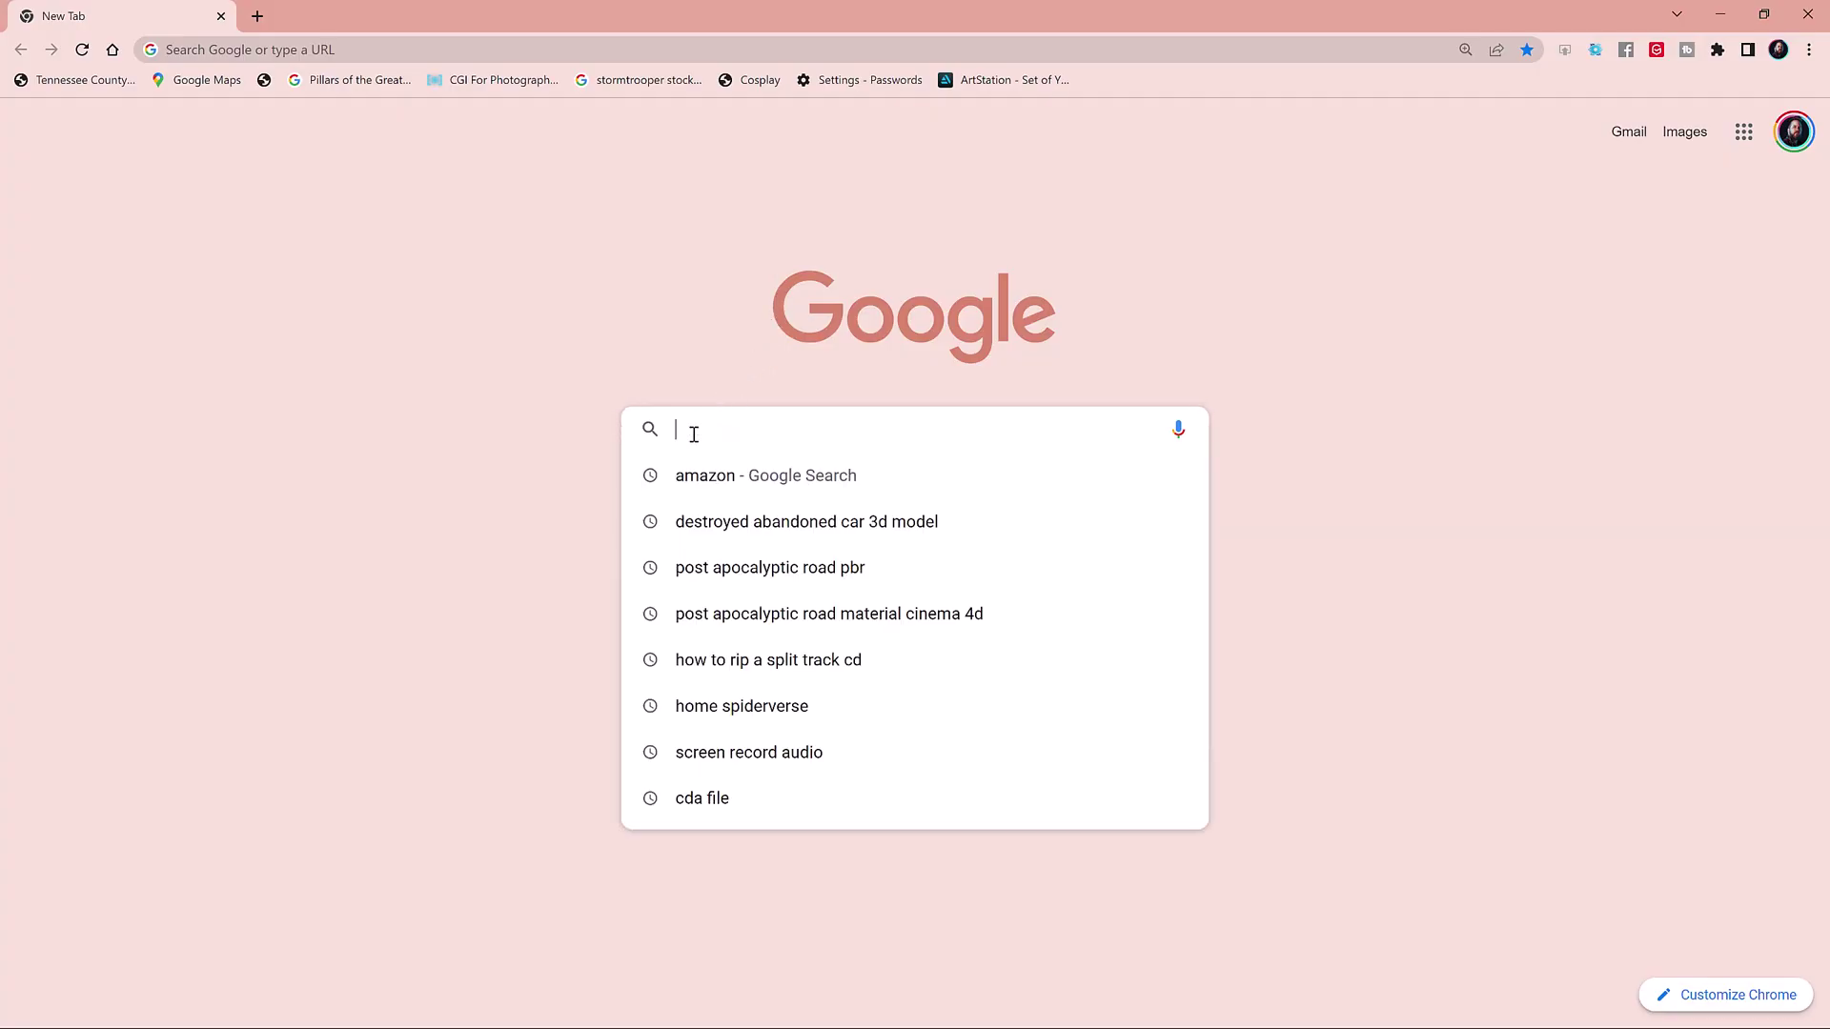
# - Search Google for 'action movie poster'
pyautogui.write('action movie ')
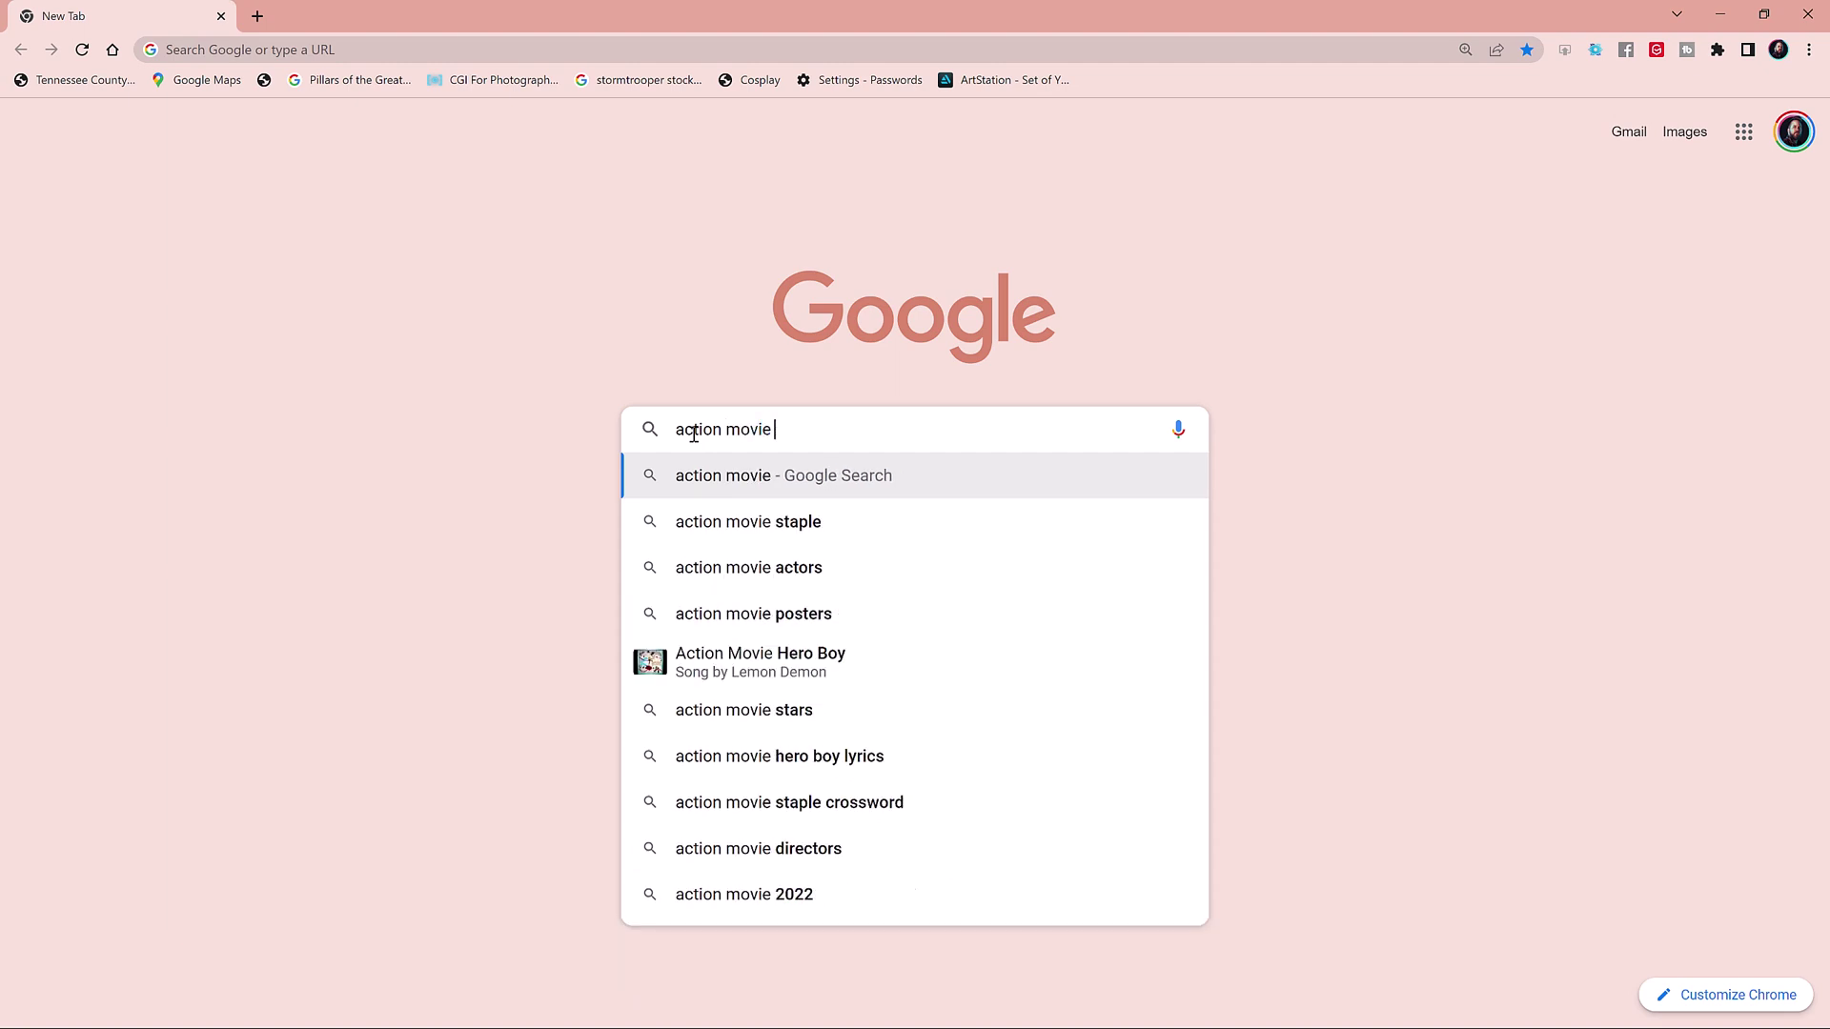
pyautogui.write('post')
pyautogui.write('er')
pyautogui.press('Delete')
pyautogui.press('Return')
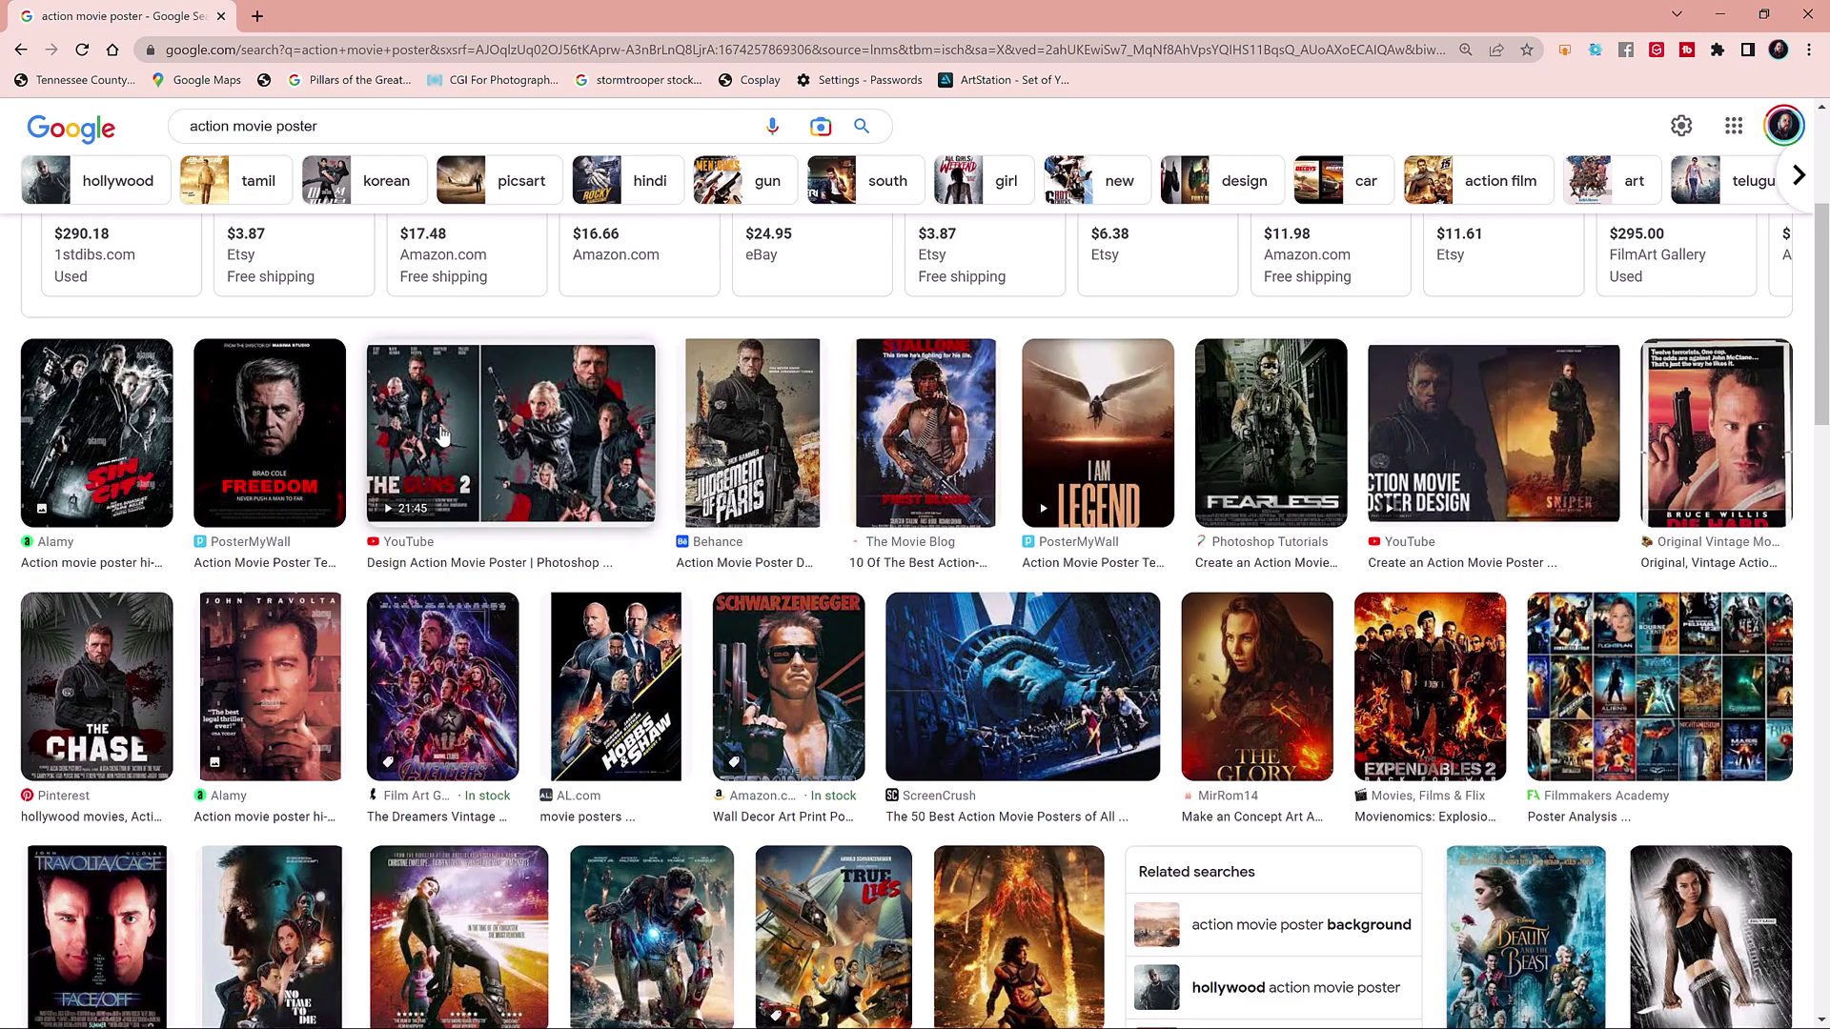
# - Browse the poster image results and open the Hobbs & Shaw poster preview
pyautogui.scroll(-3, 530, 462)
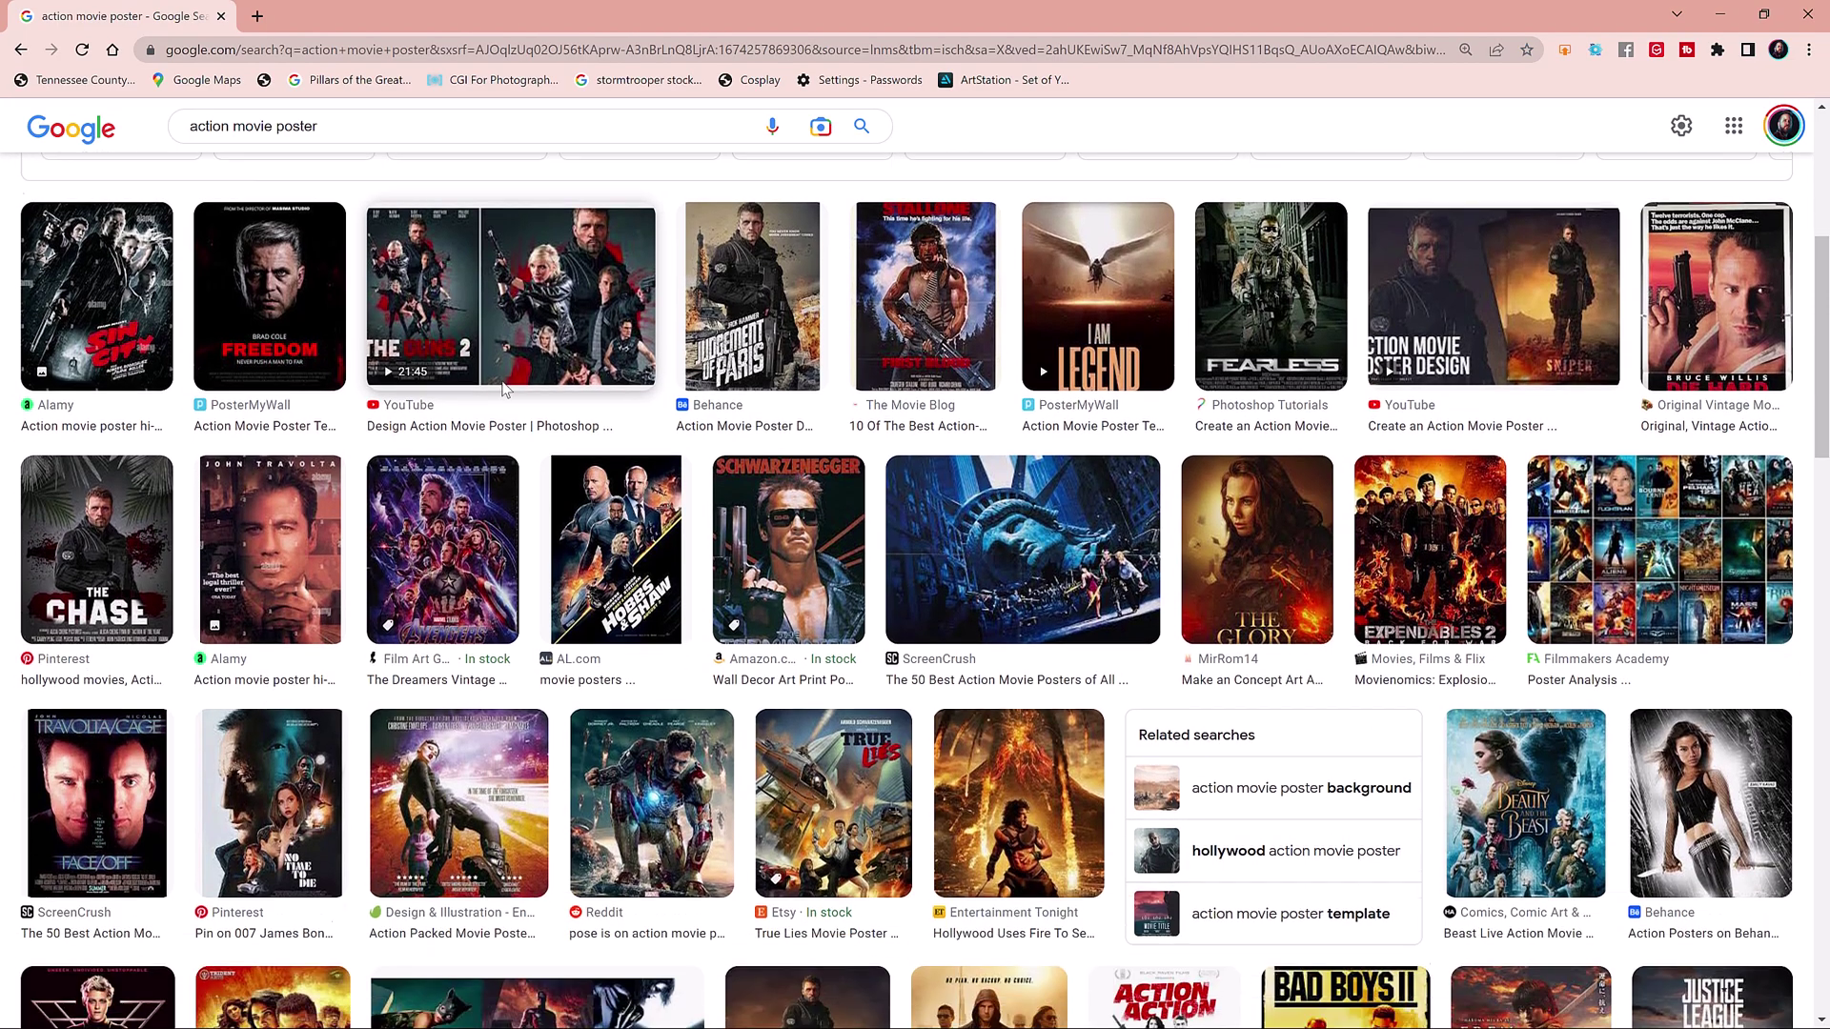
pyautogui.scroll(5, 531, 462)
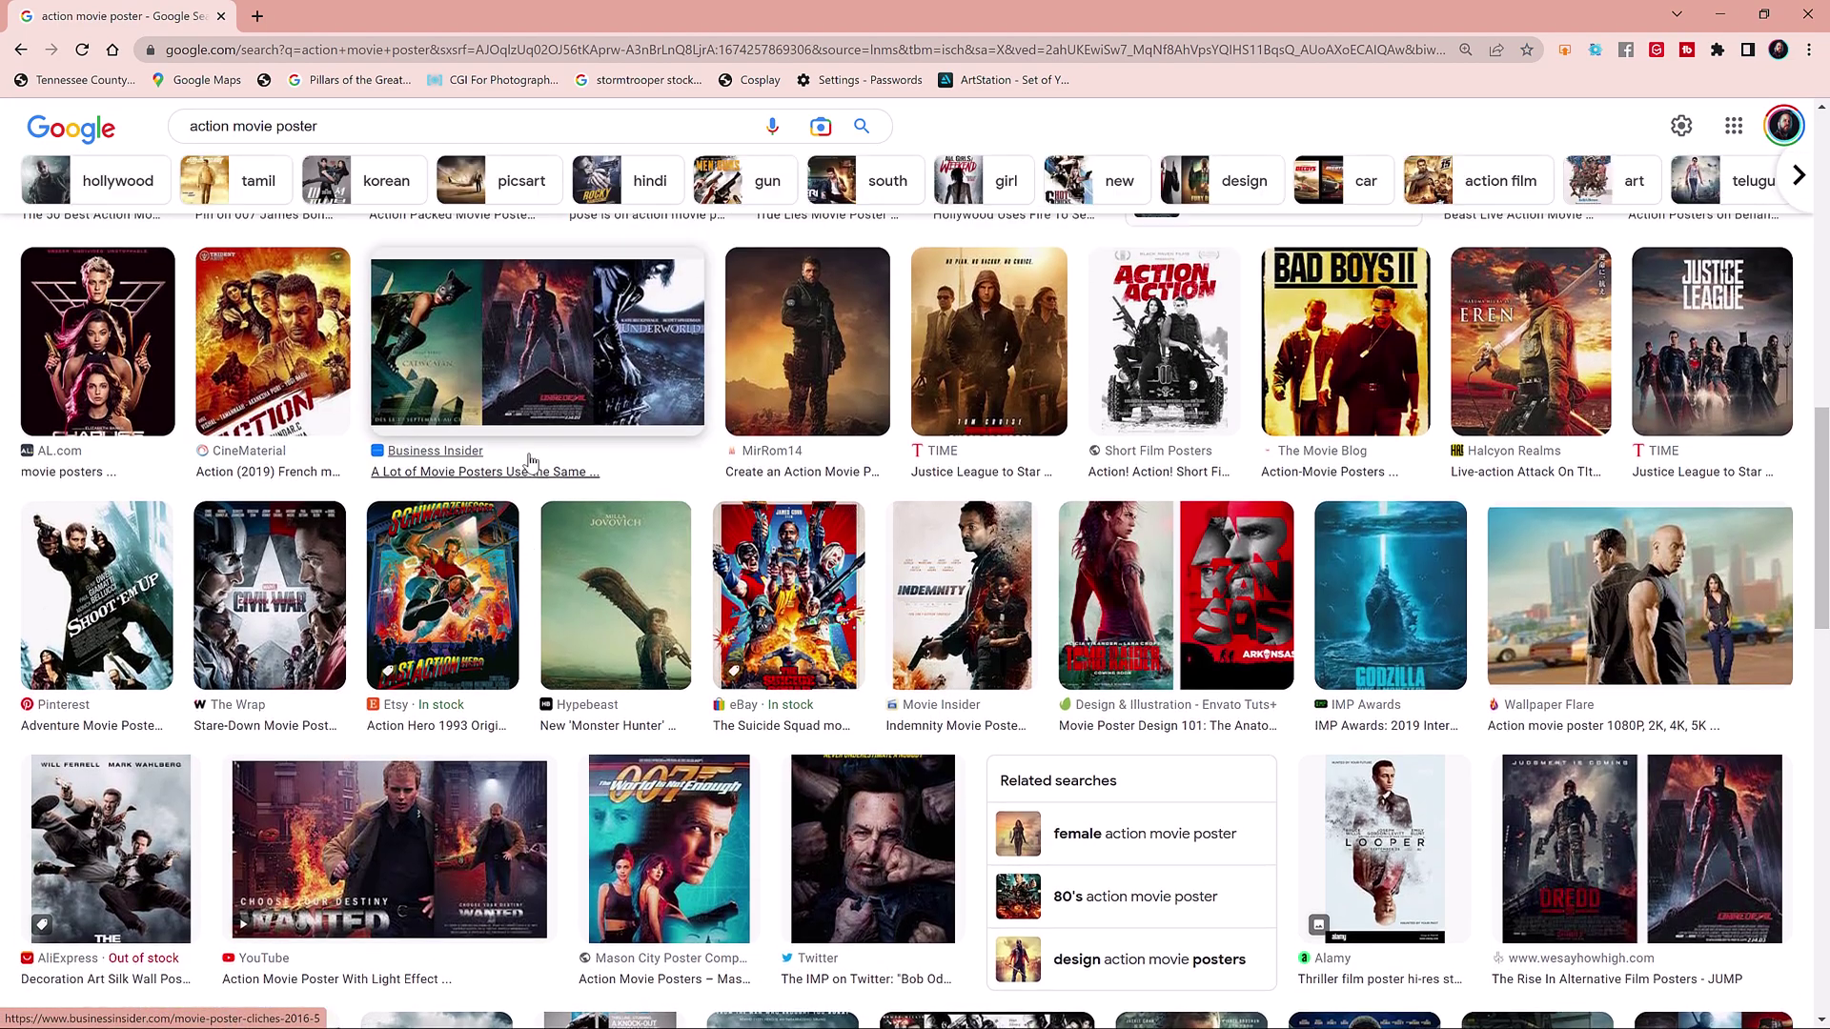
pyautogui.scroll(6, 531, 464)
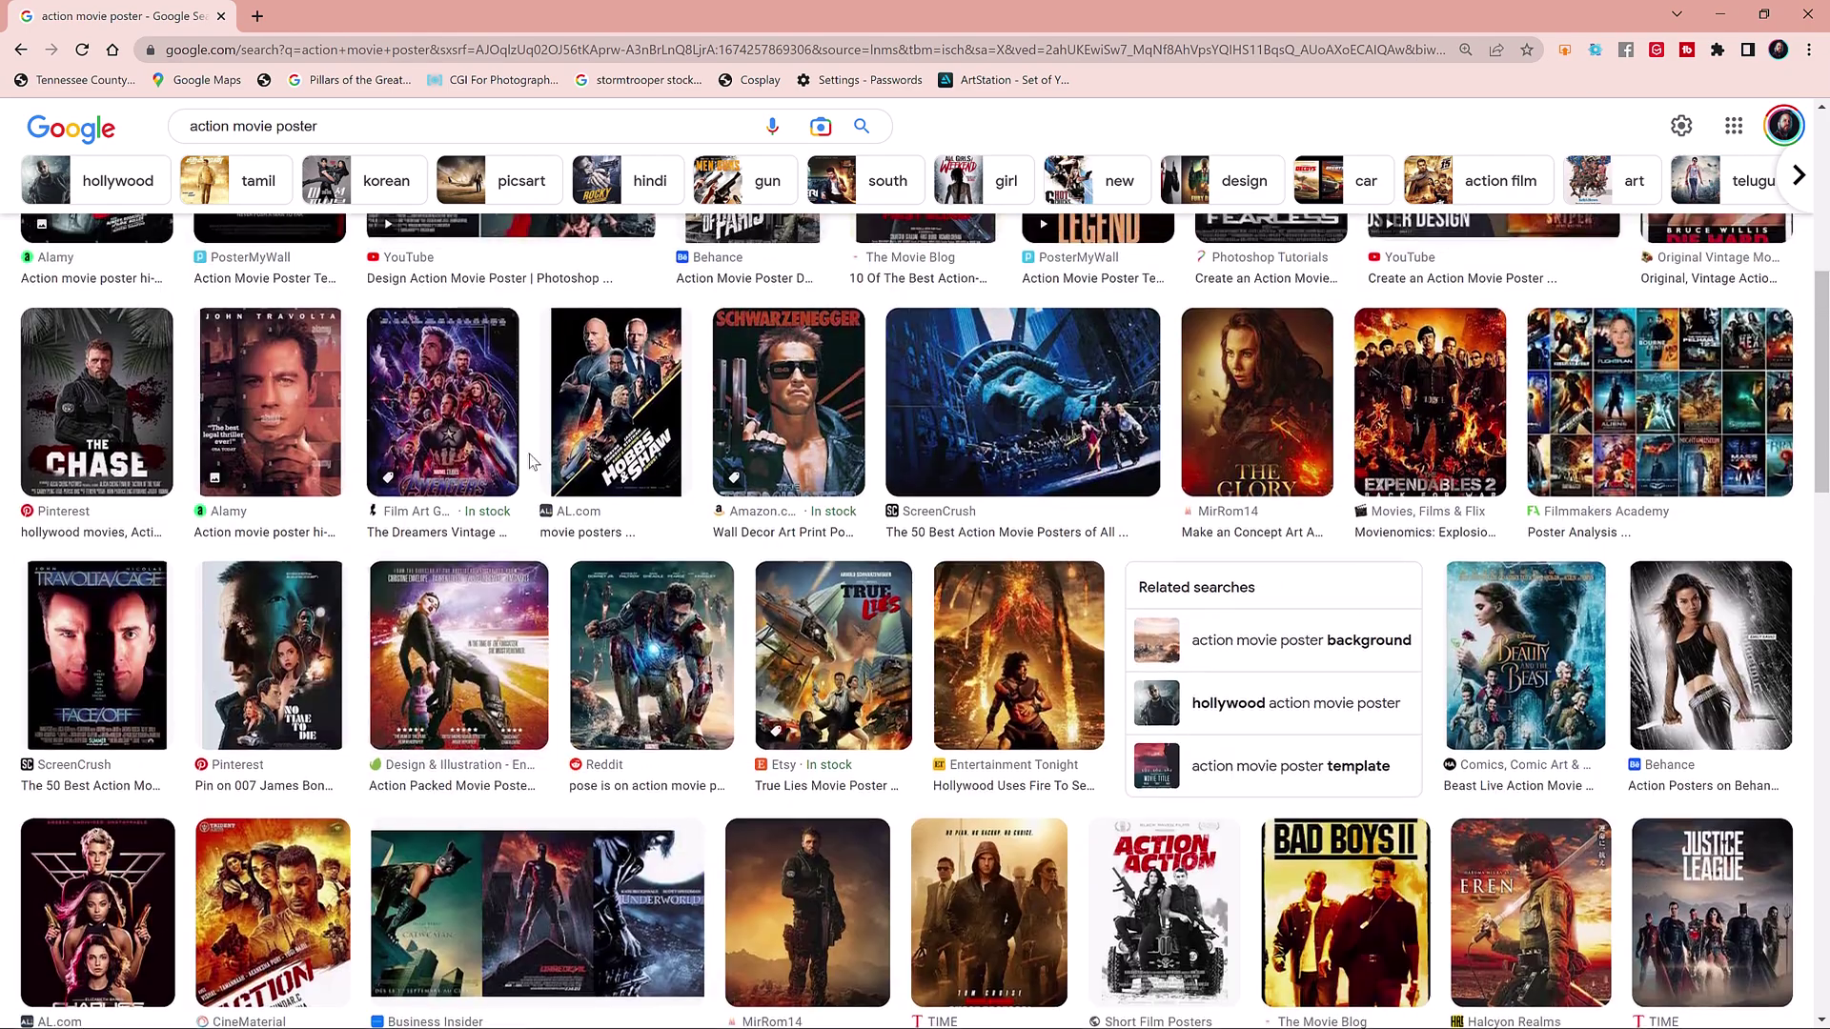
pyautogui.scroll(-3, 531, 463)
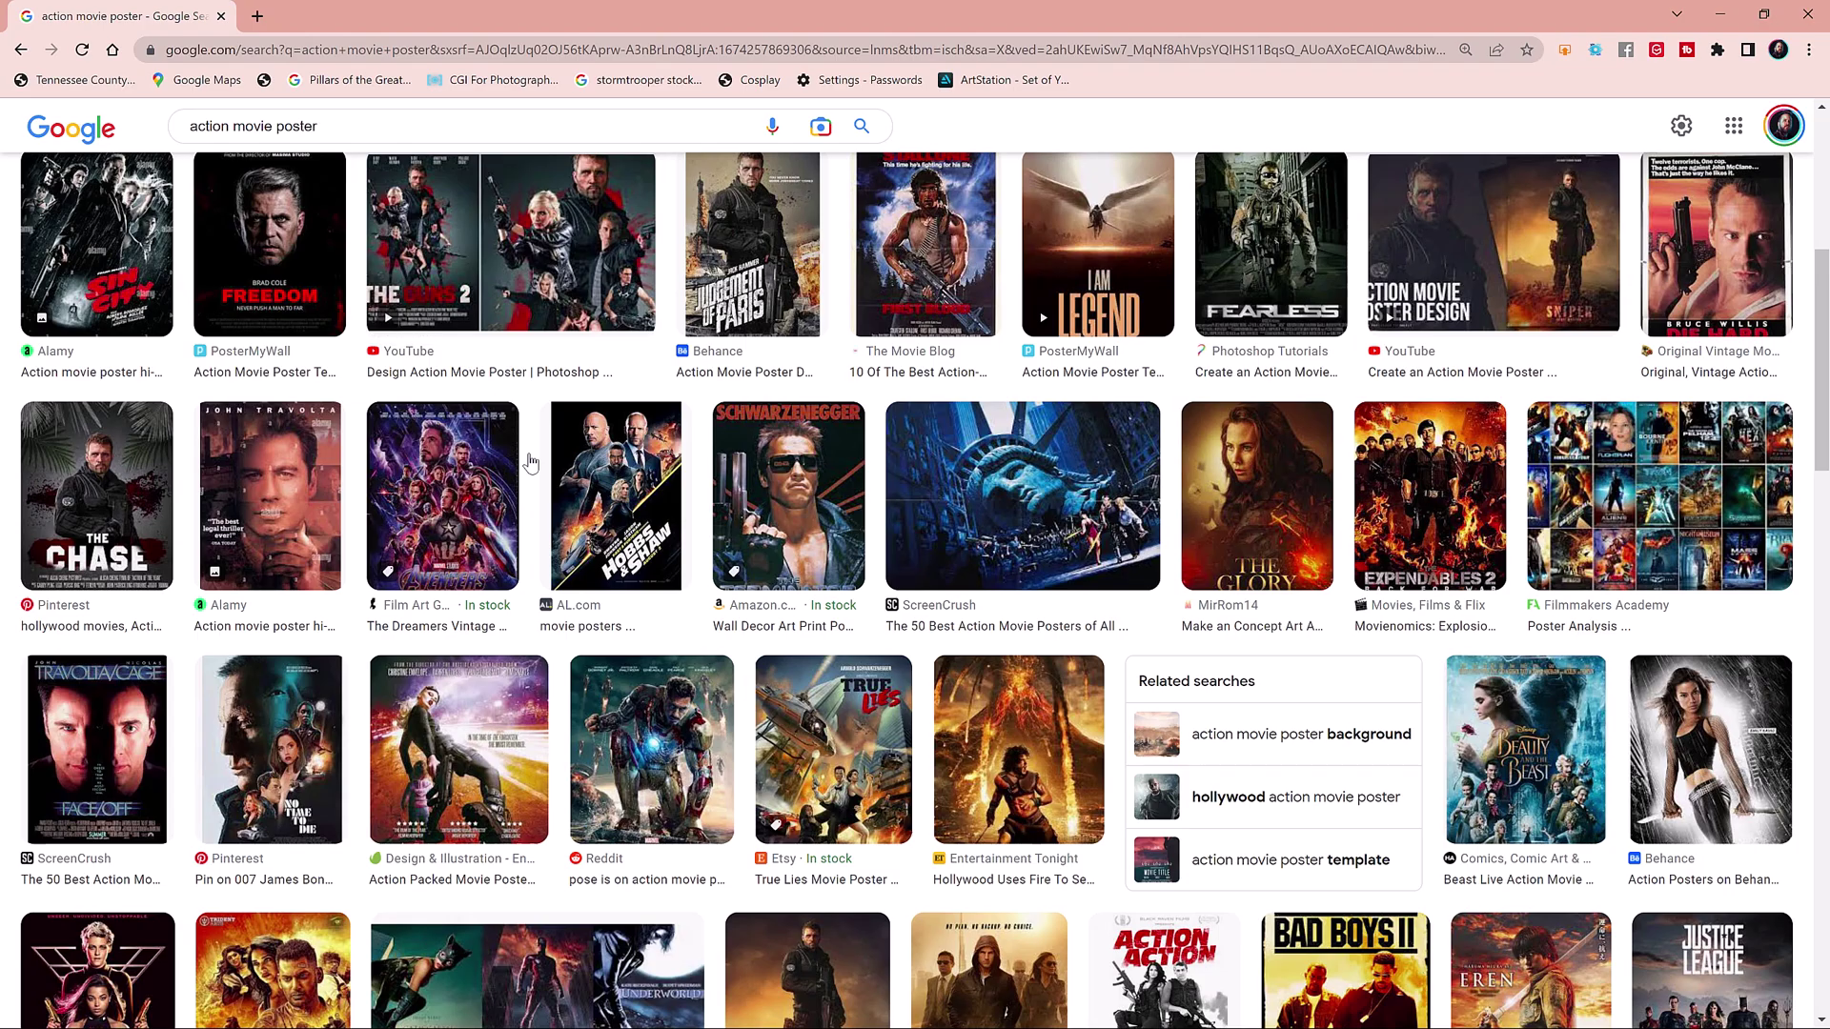
pyautogui.click(624, 495)
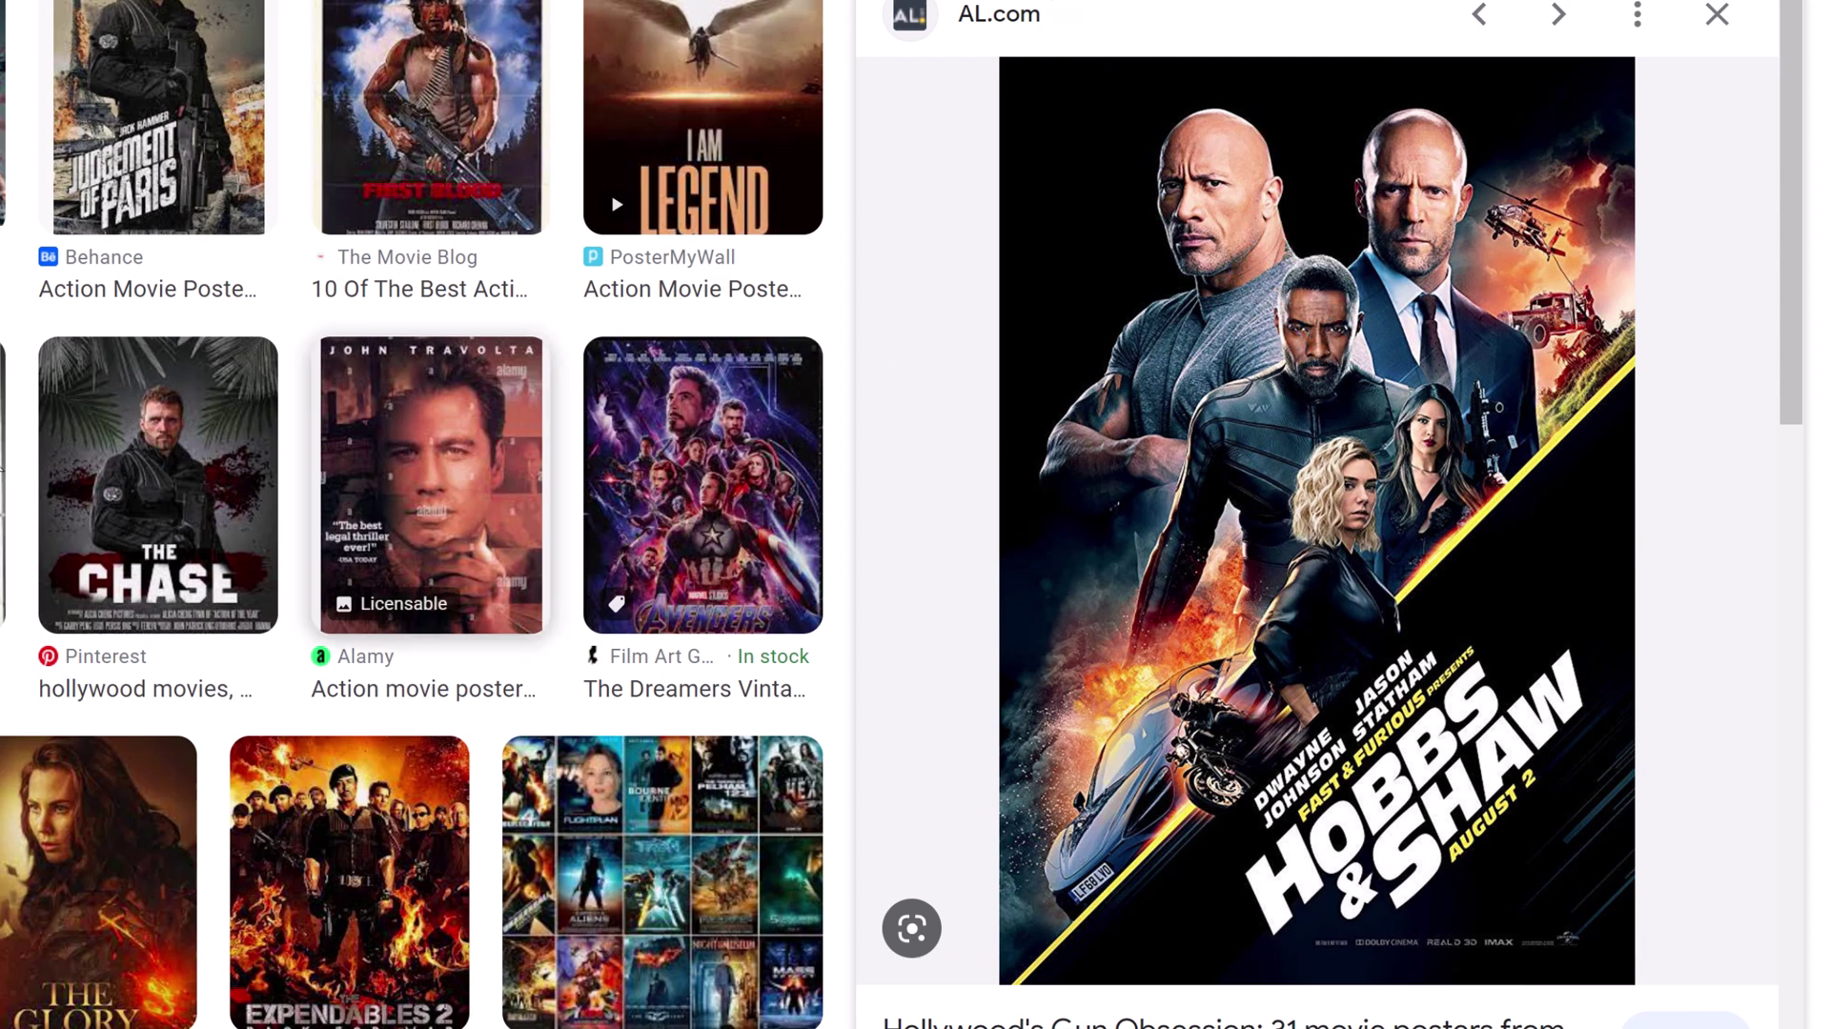
# - Step through the Iron Man 3, Charlie's Angels and The Other Guys previews, then open the collage's source page
pyautogui.press('Right')
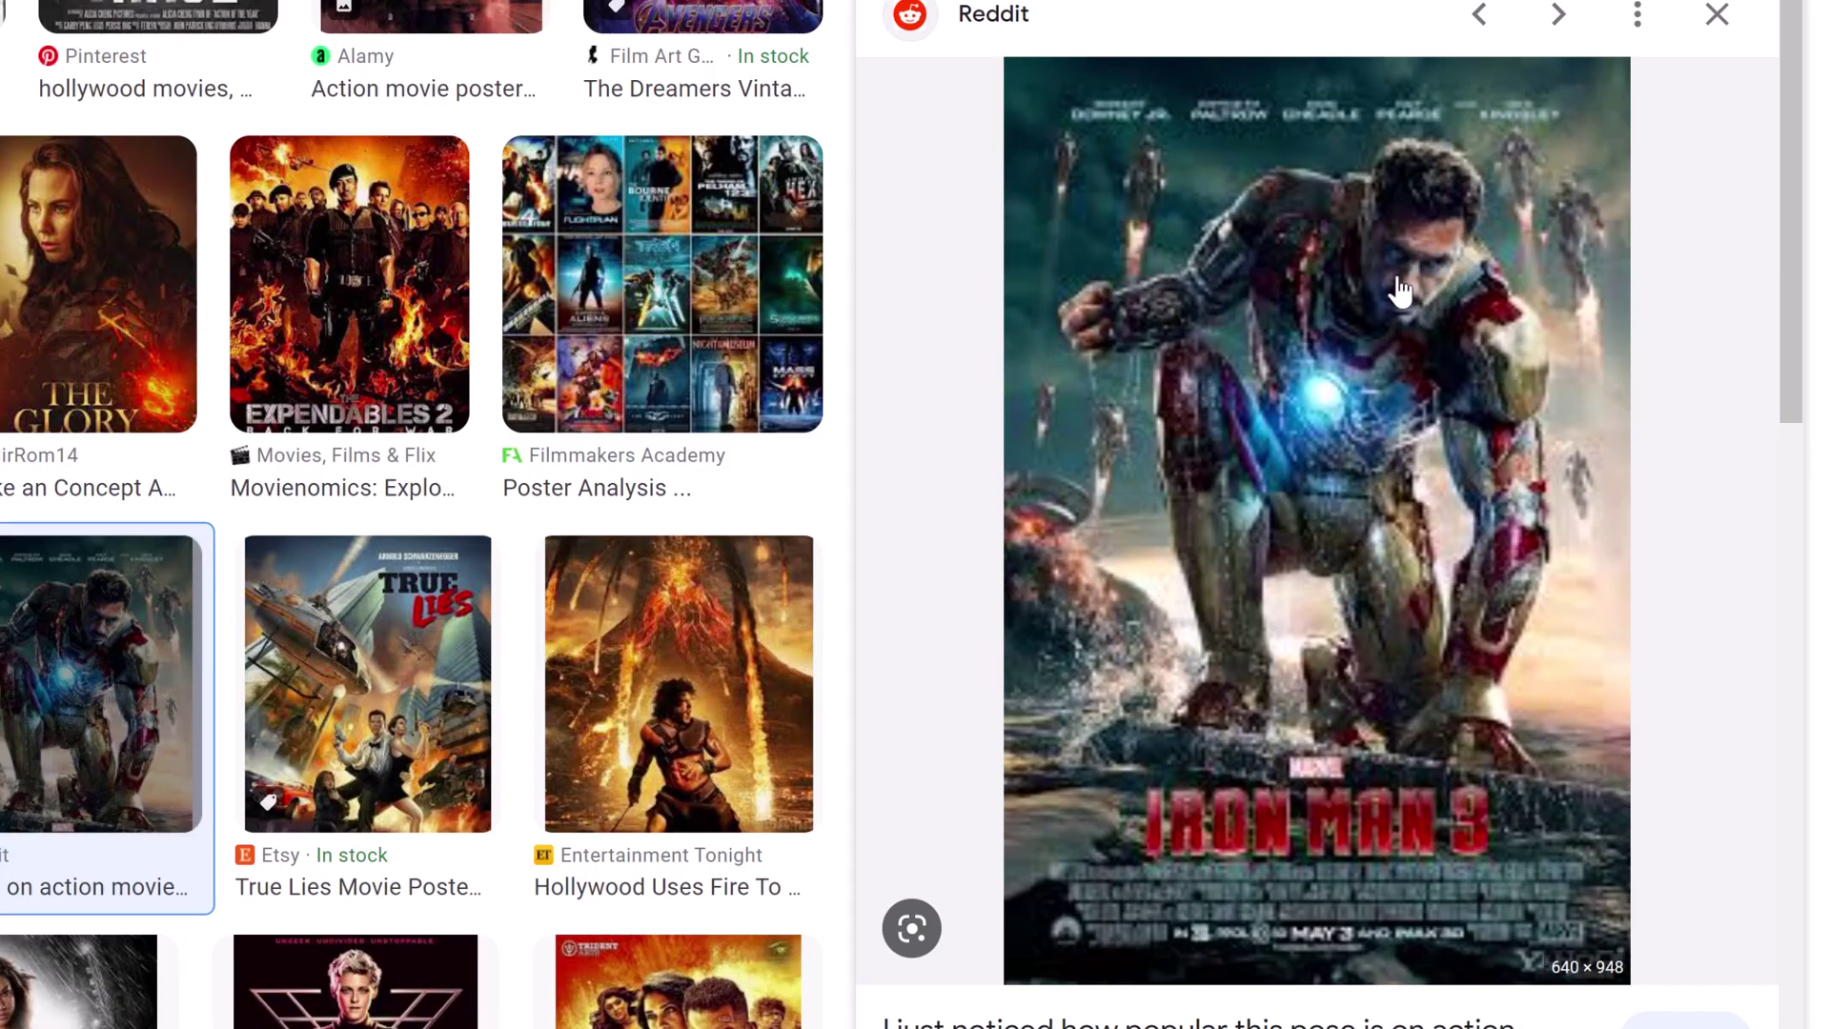
pyautogui.press('Right')
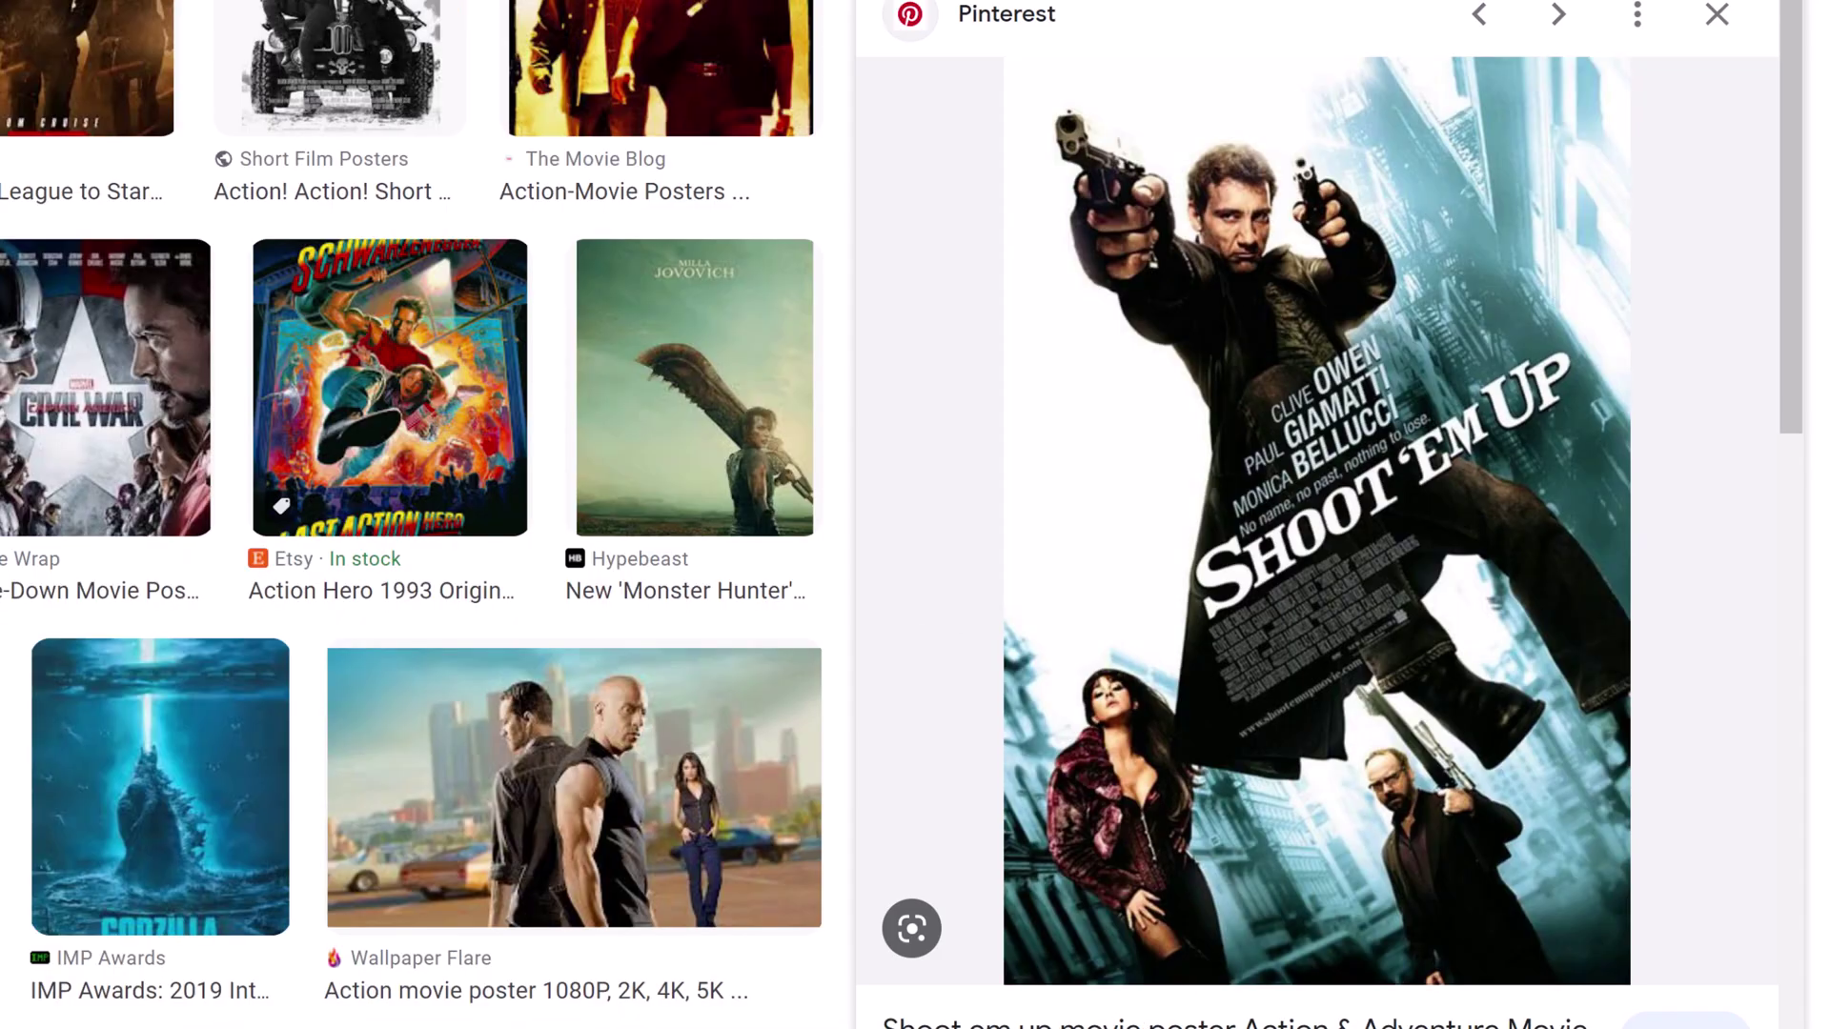
pyautogui.press('Right')
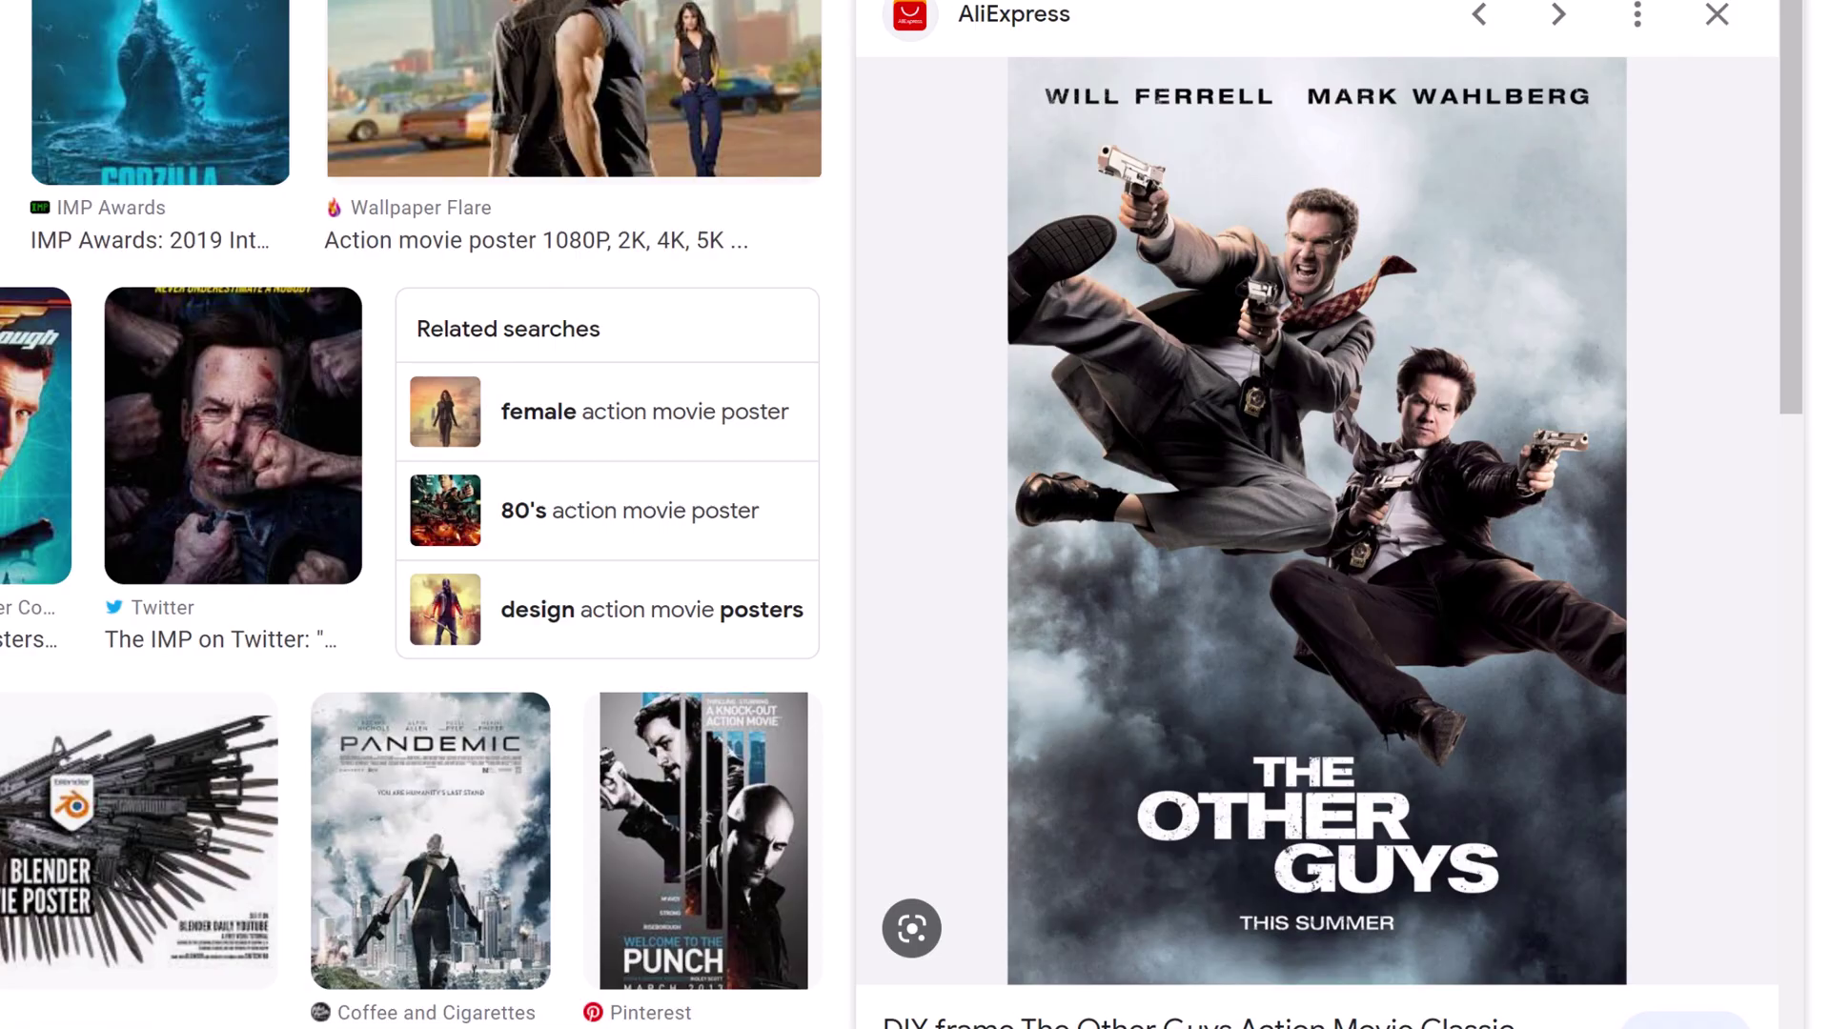
pyautogui.press('Right')
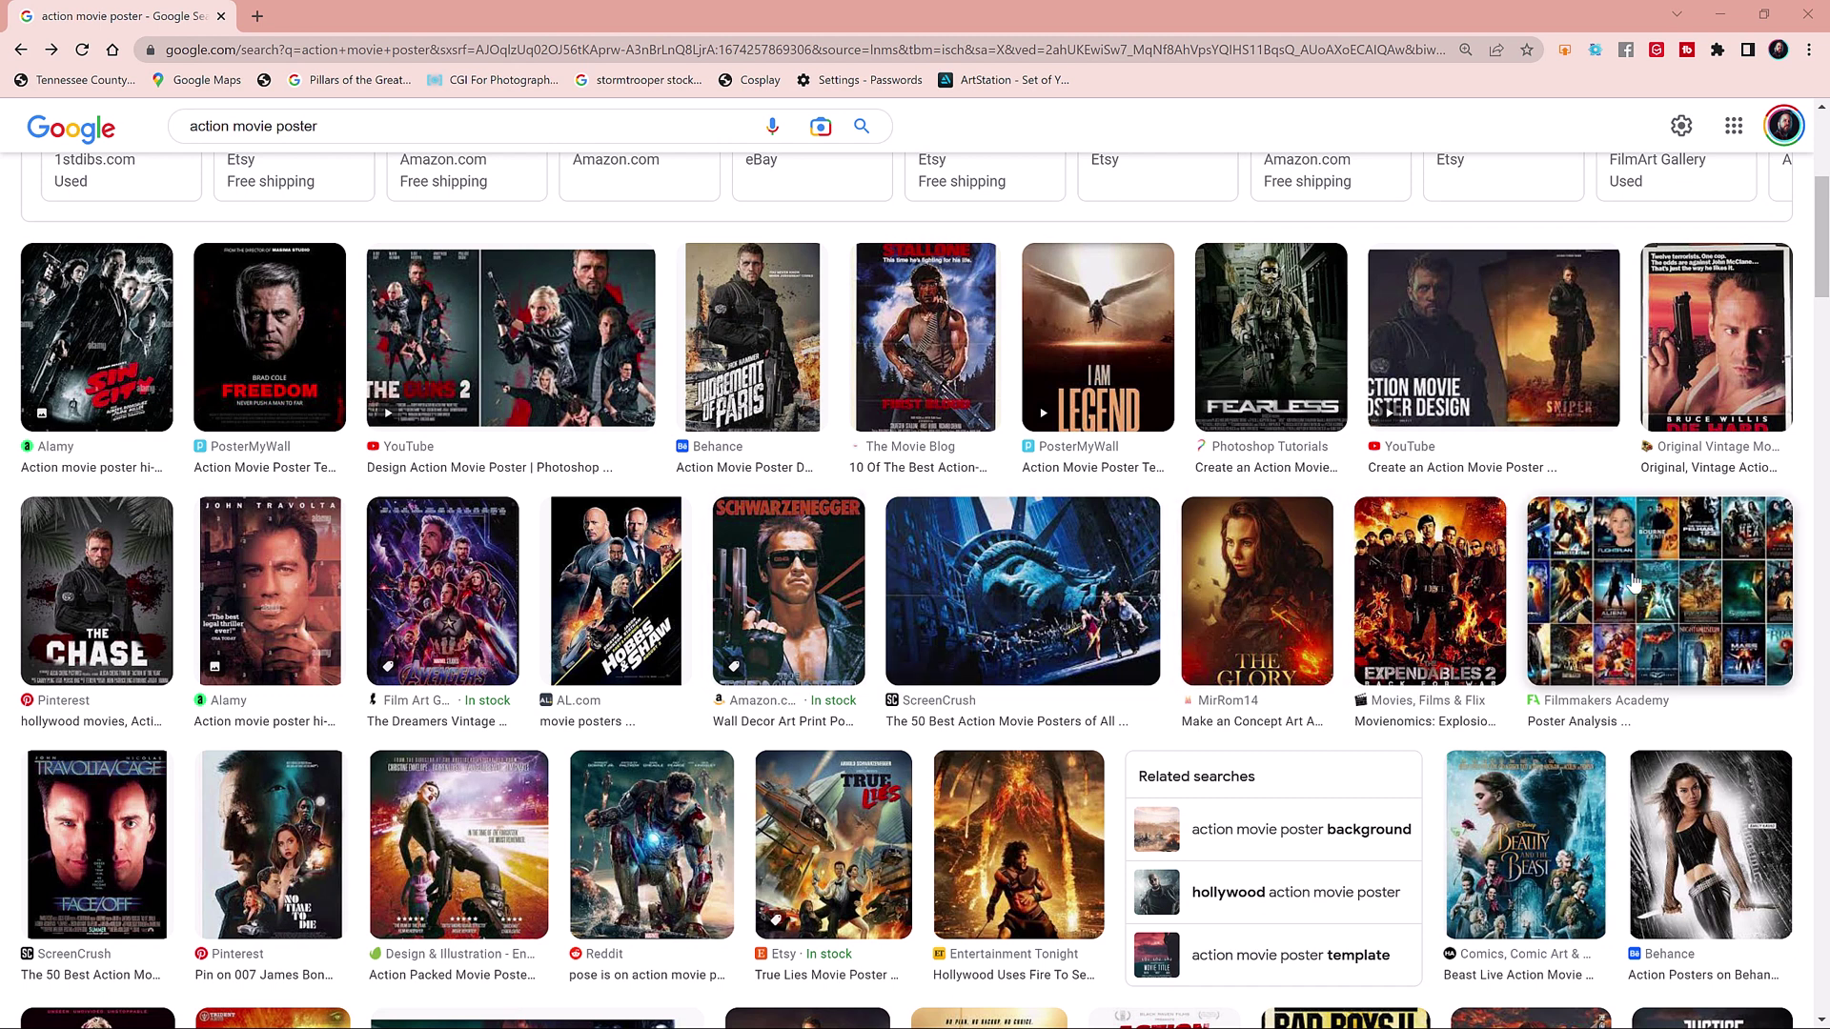
pyautogui.click(1634, 583)
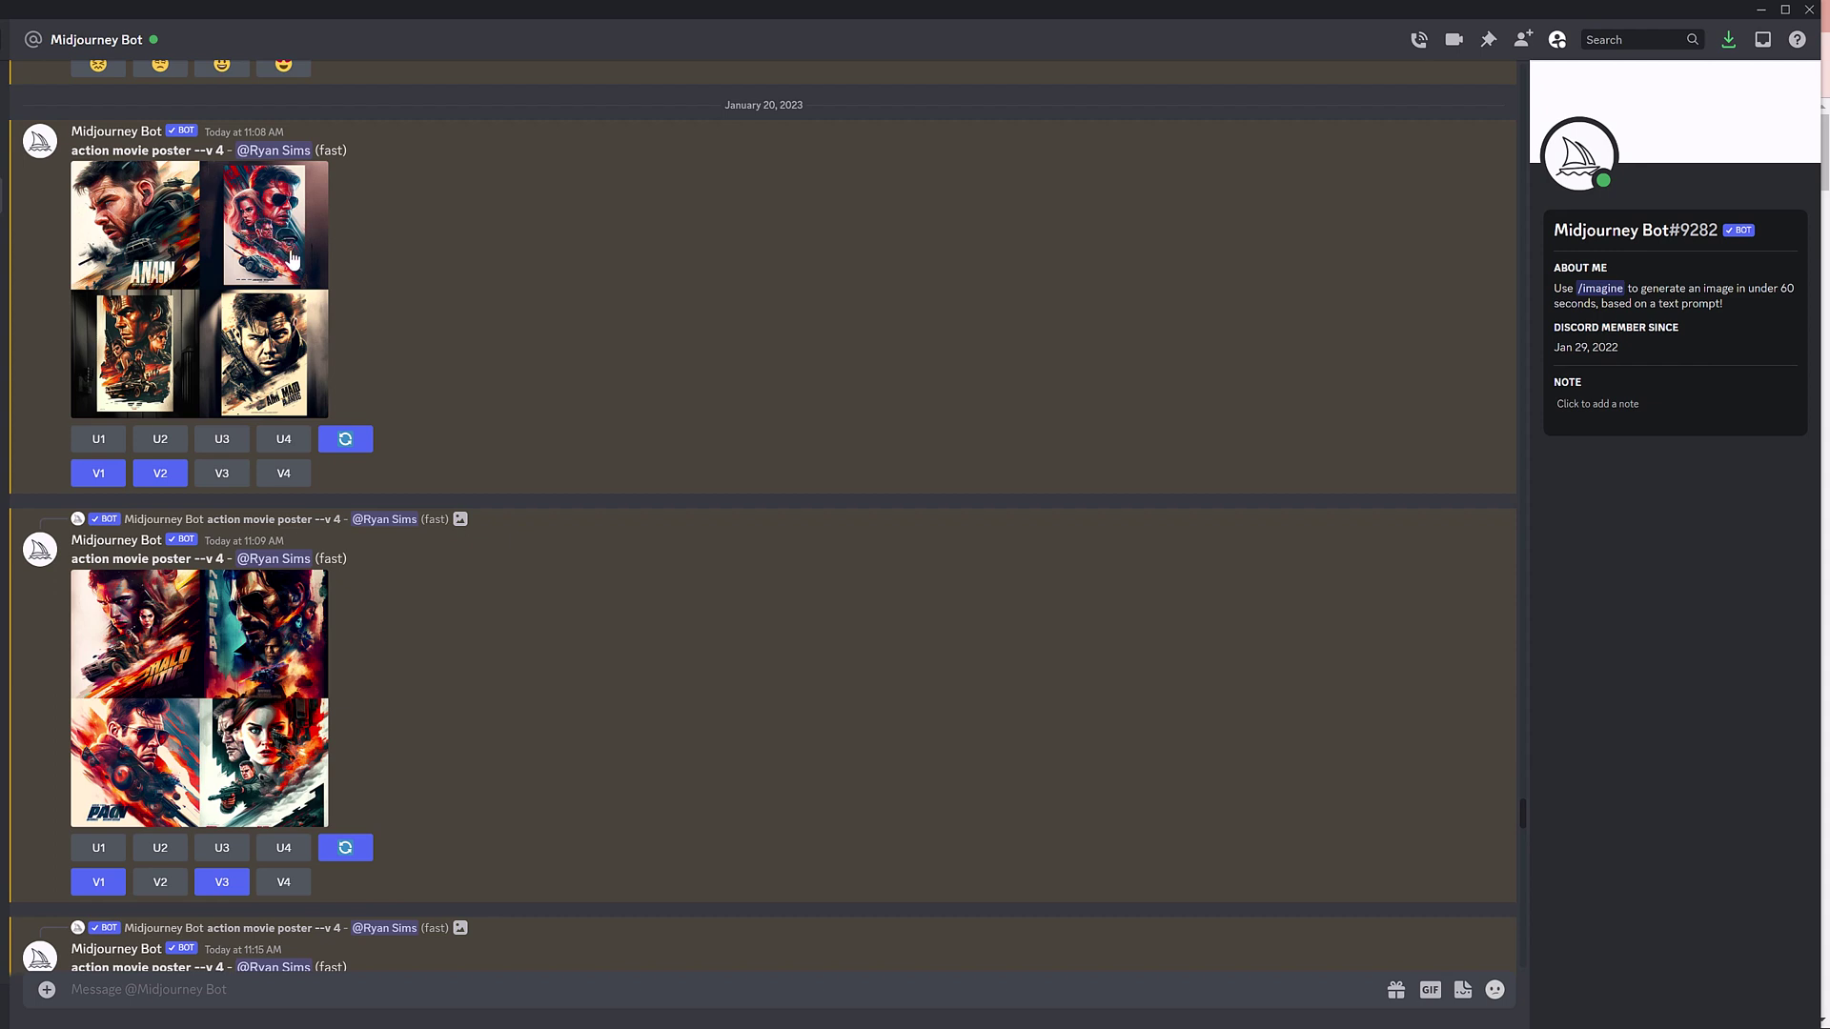
# - Scroll down through the Midjourney Bot action movie poster grids
pyautogui.scroll(-3, 268, 303)
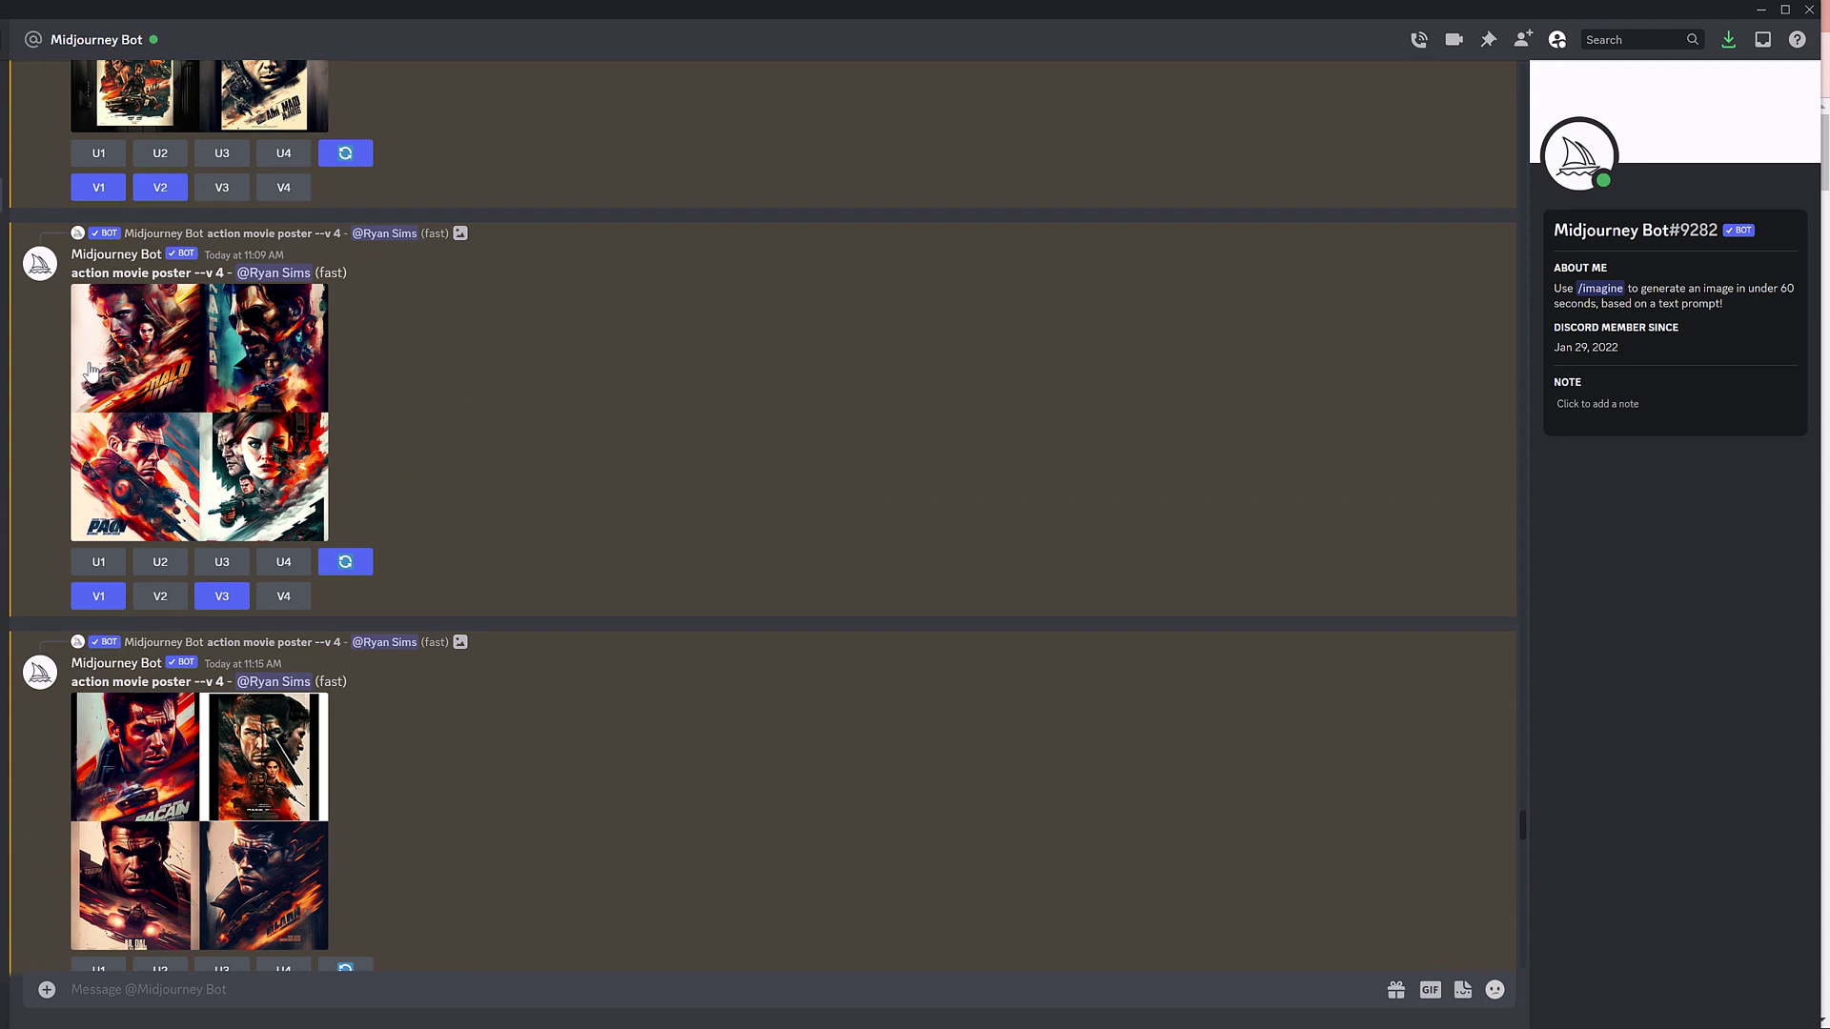
pyautogui.scroll(-3, 103, 457)
pyautogui.scroll(-4, 120, 567)
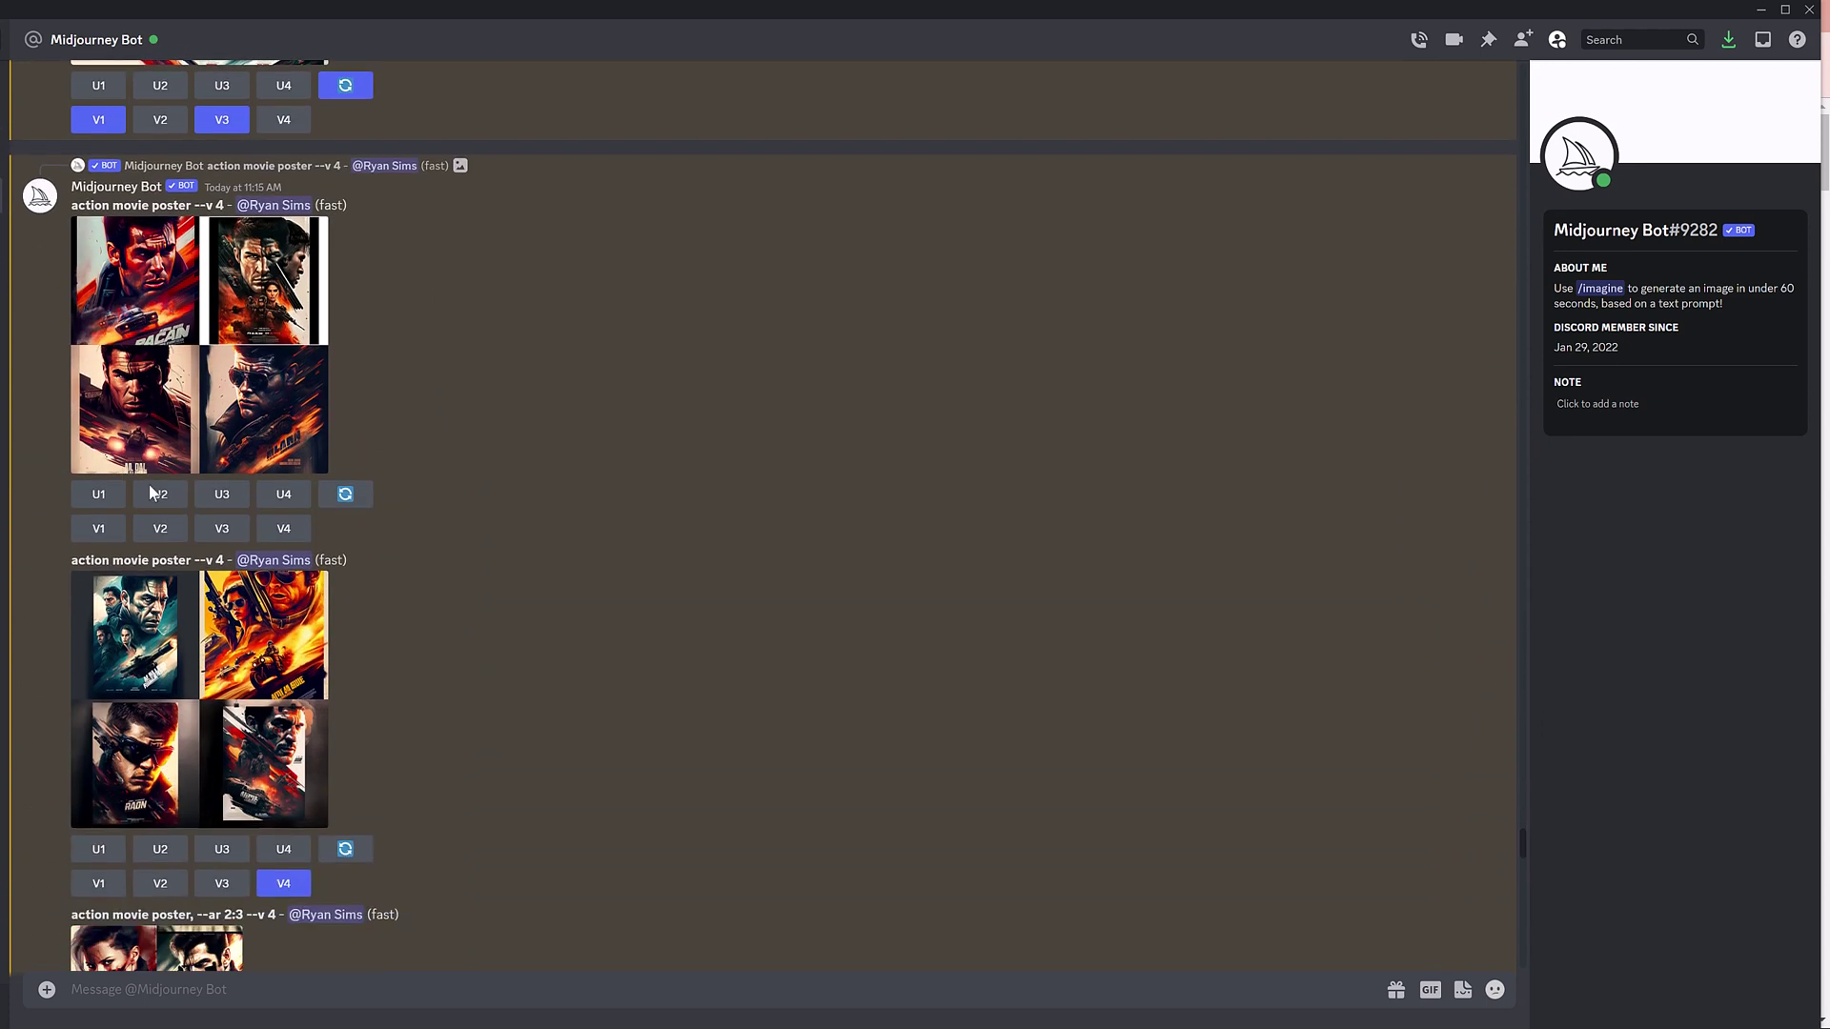
pyautogui.scroll(-1, 165, 582)
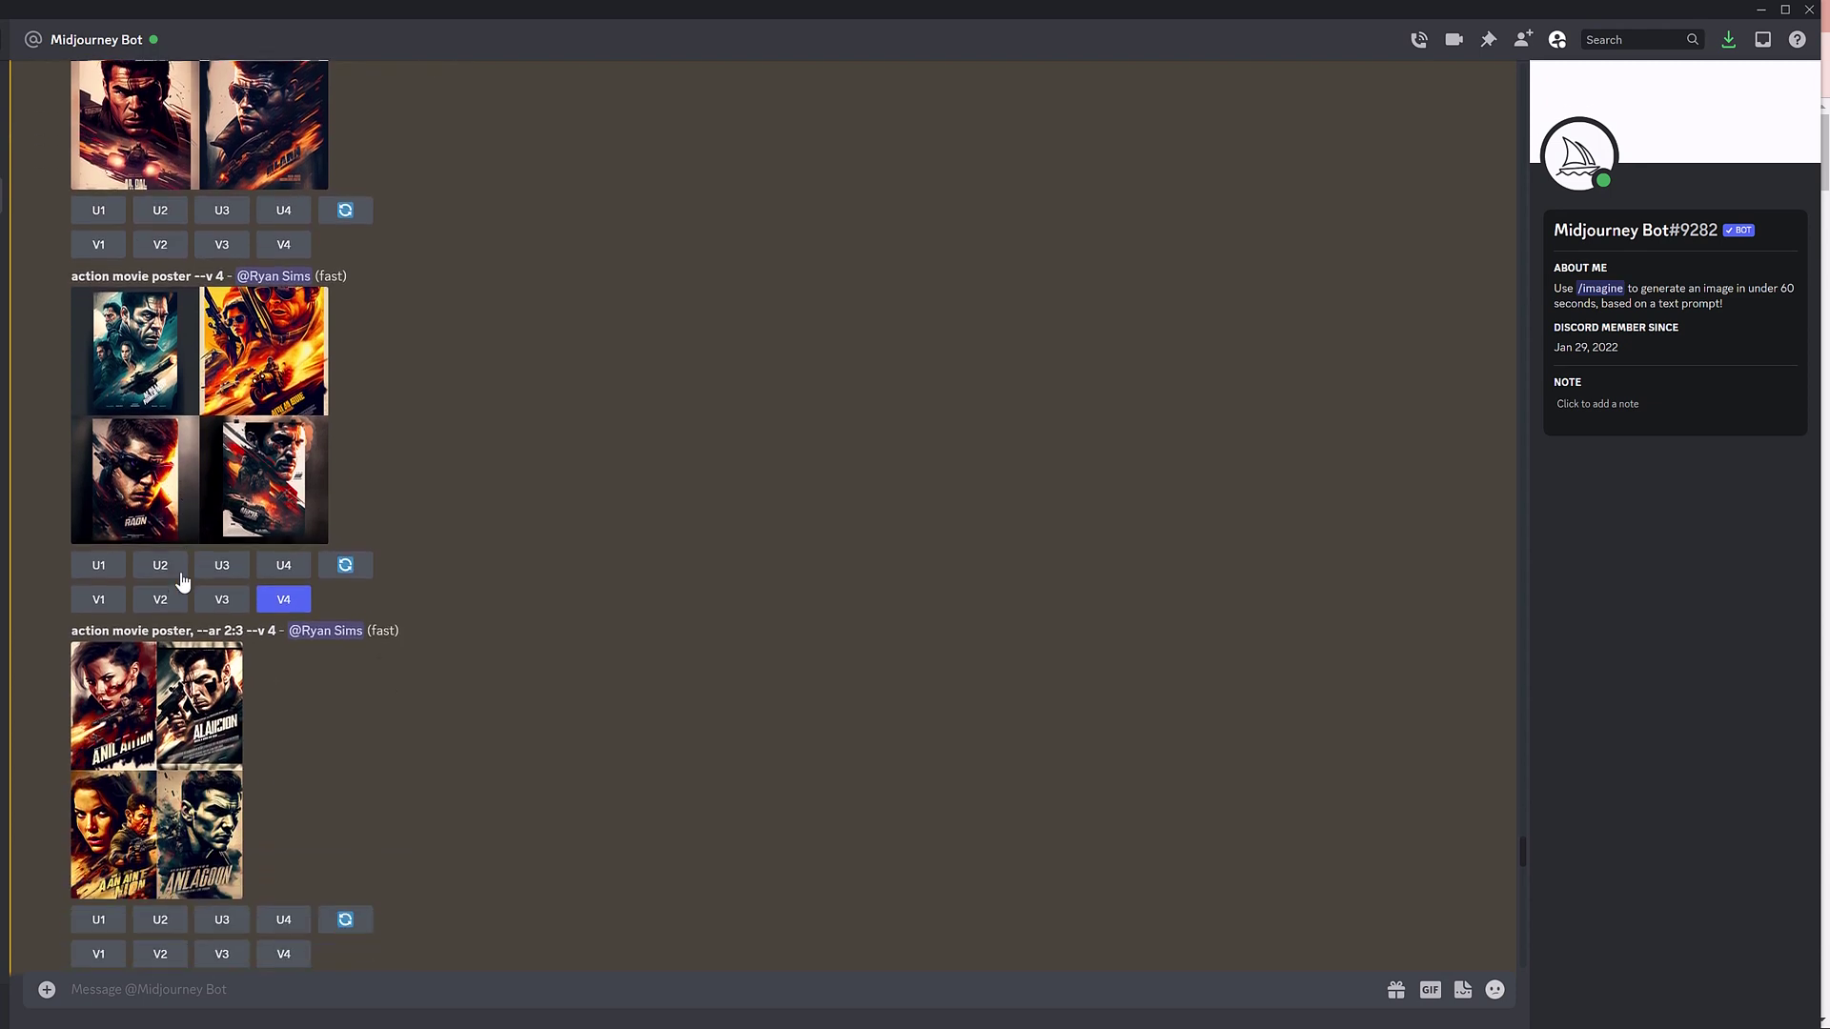
pyautogui.scroll(-3, 203, 458)
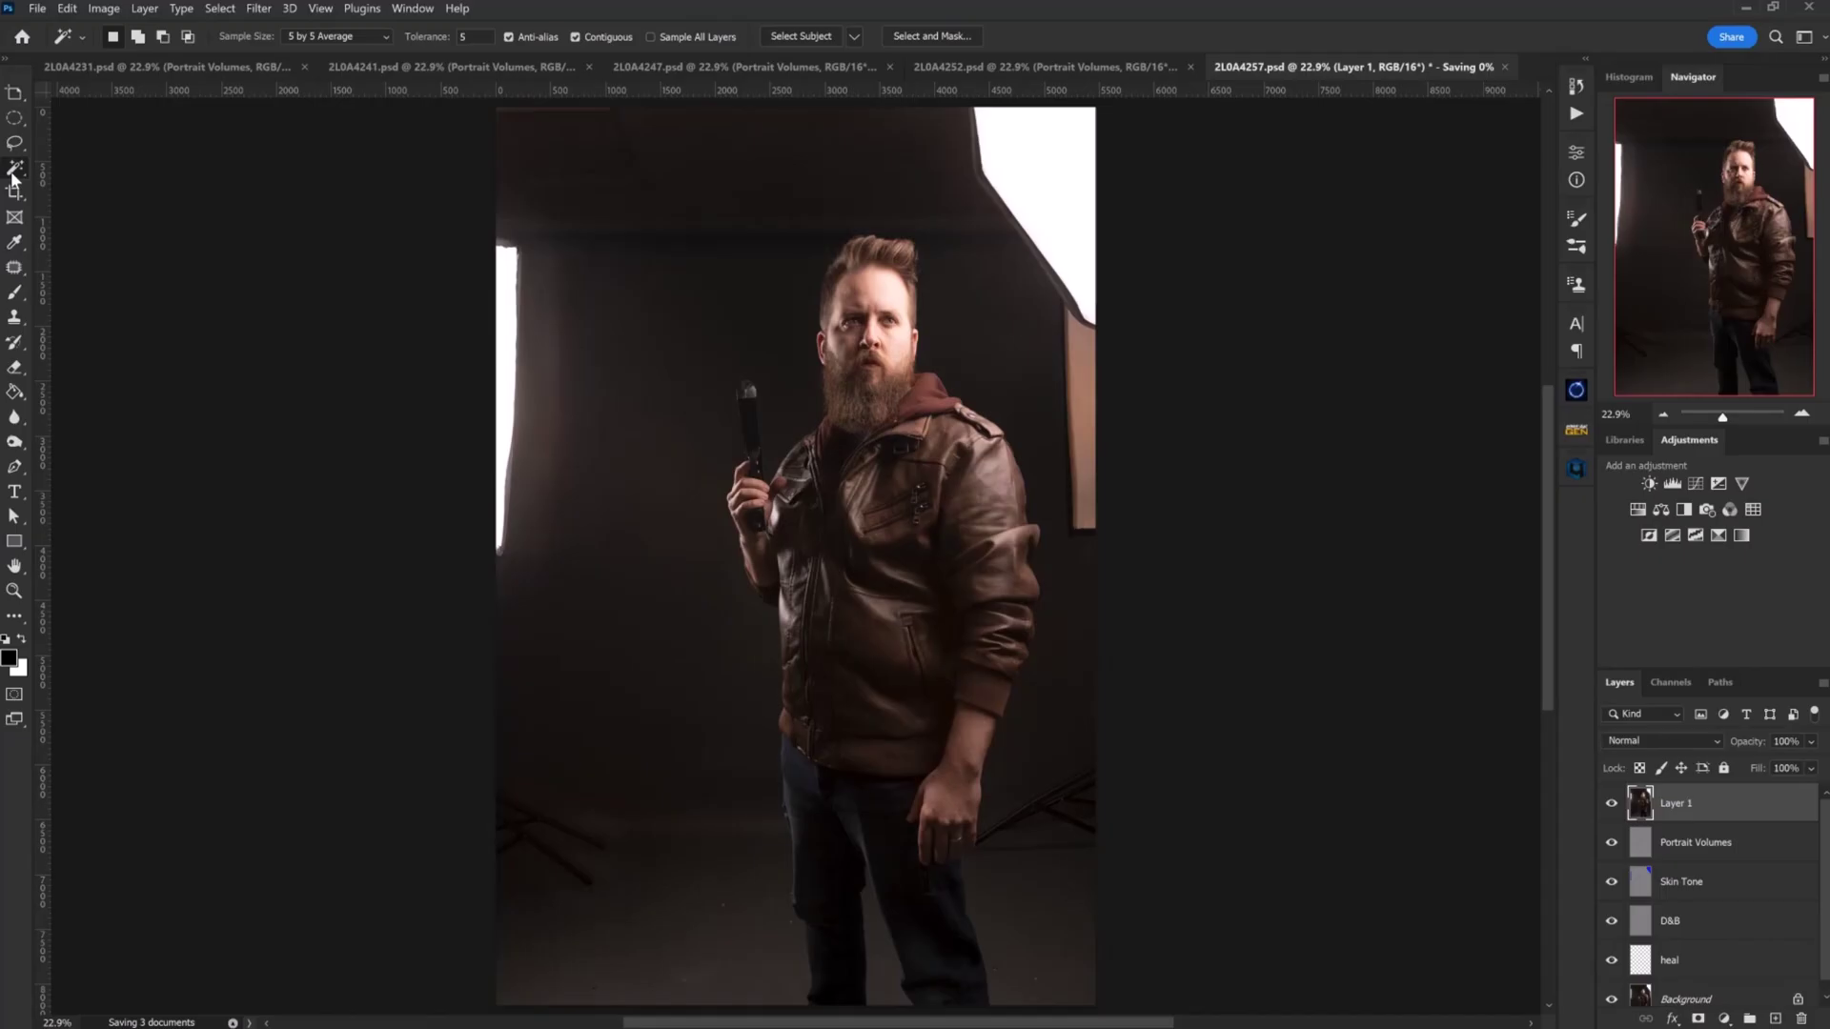
# - Set Select Subject to Cloud processing and select the bearded man with the pistol
pyautogui.click(854, 36)
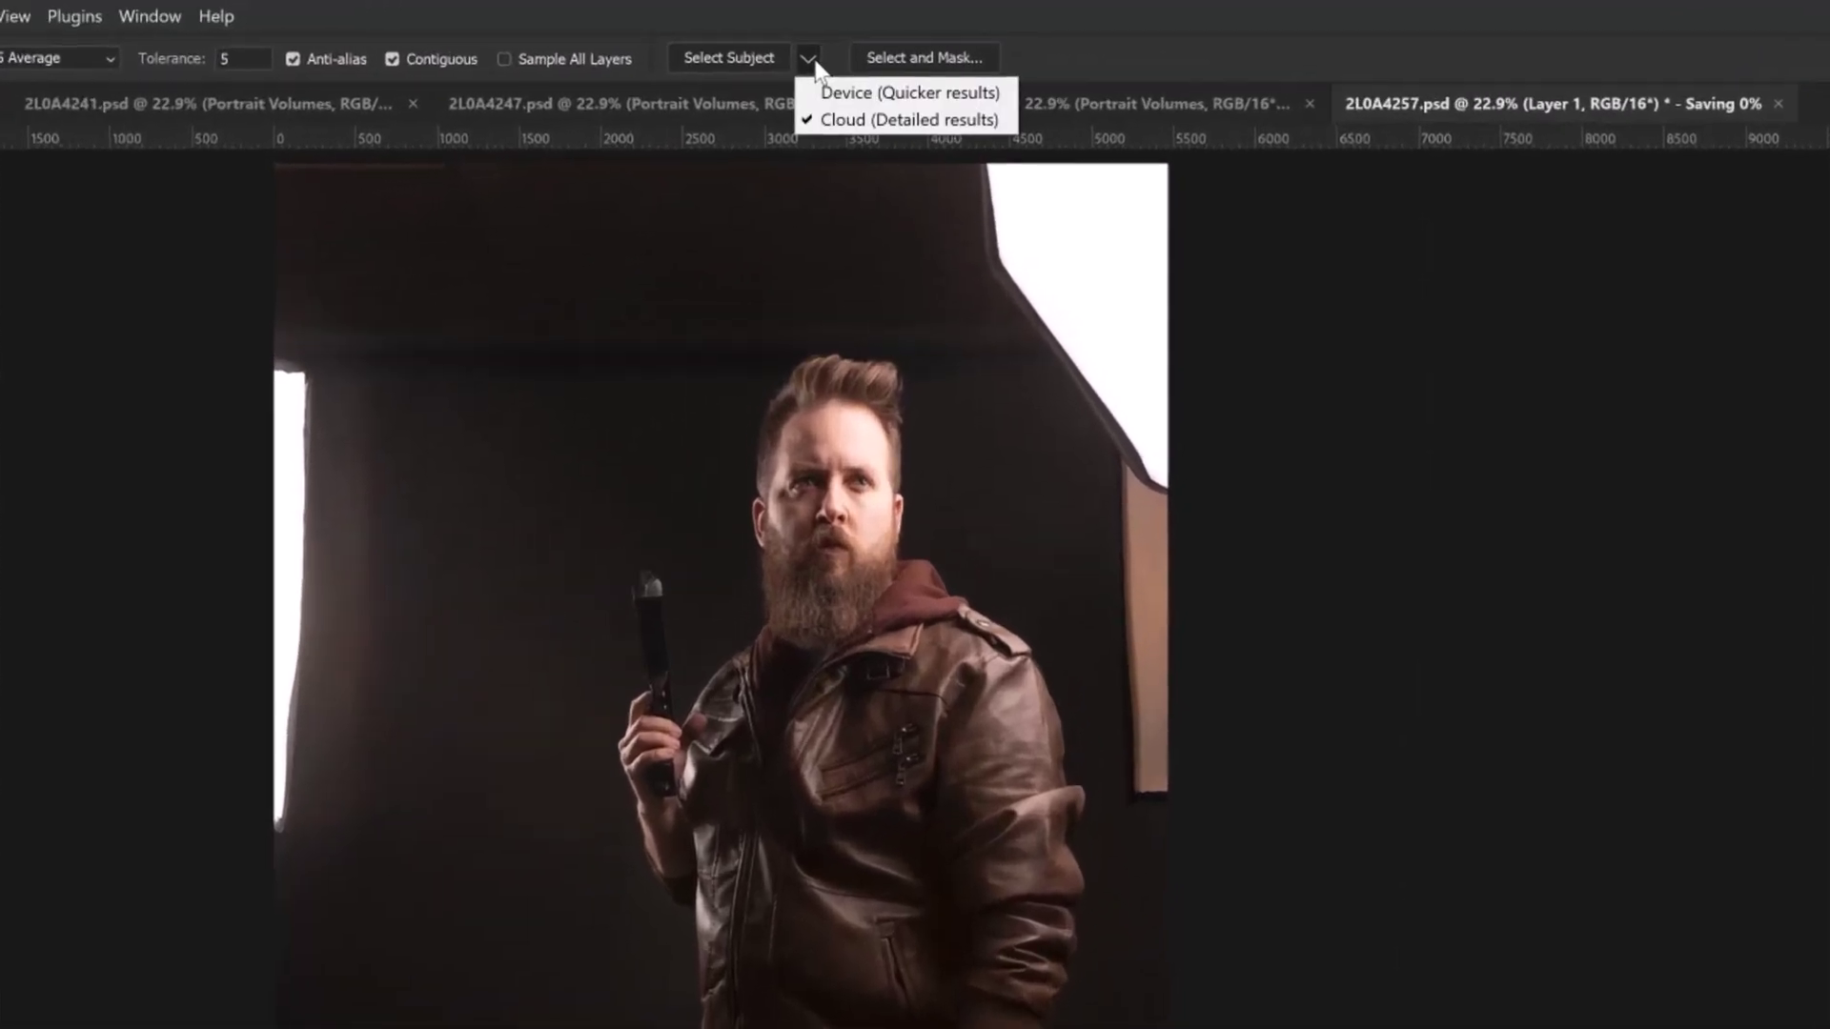
pyautogui.click(747, 55)
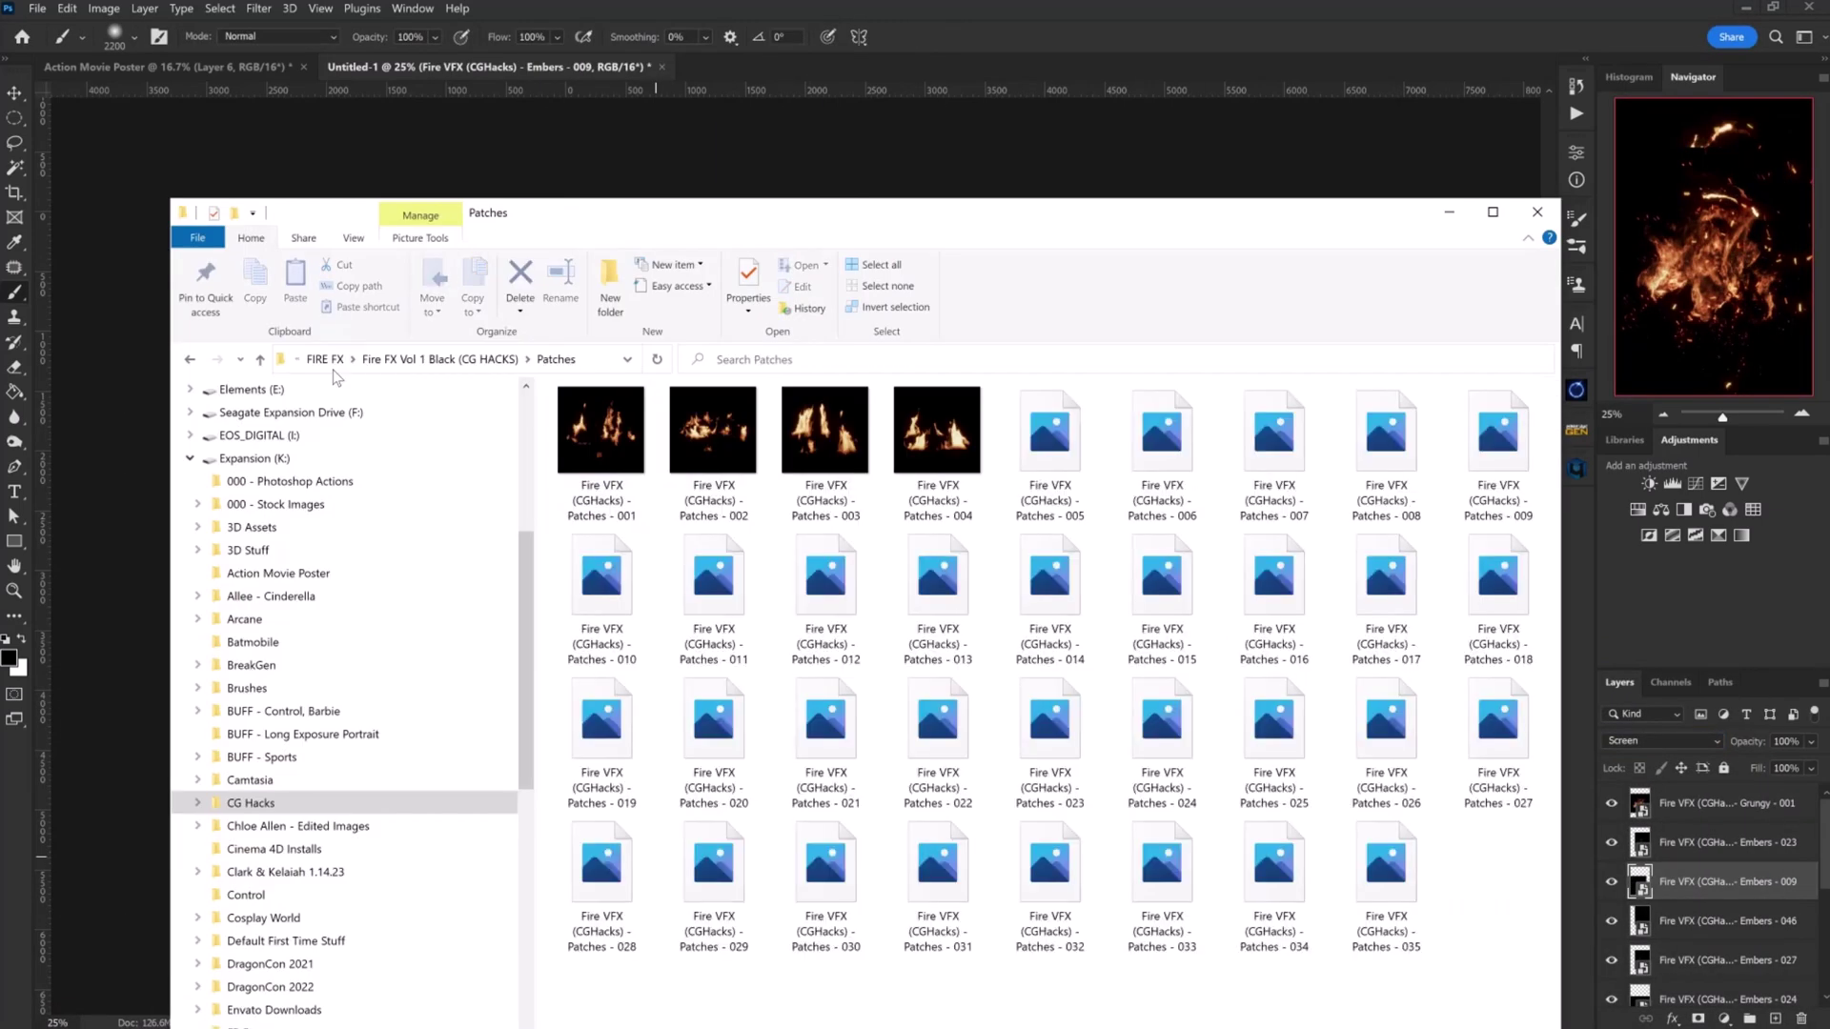
# - Bring in the Patches 001 fire image and apply a 2000-pixel Motion Blur
pyautogui.moveTo(601, 429); pyautogui.dragTo(529, 419)
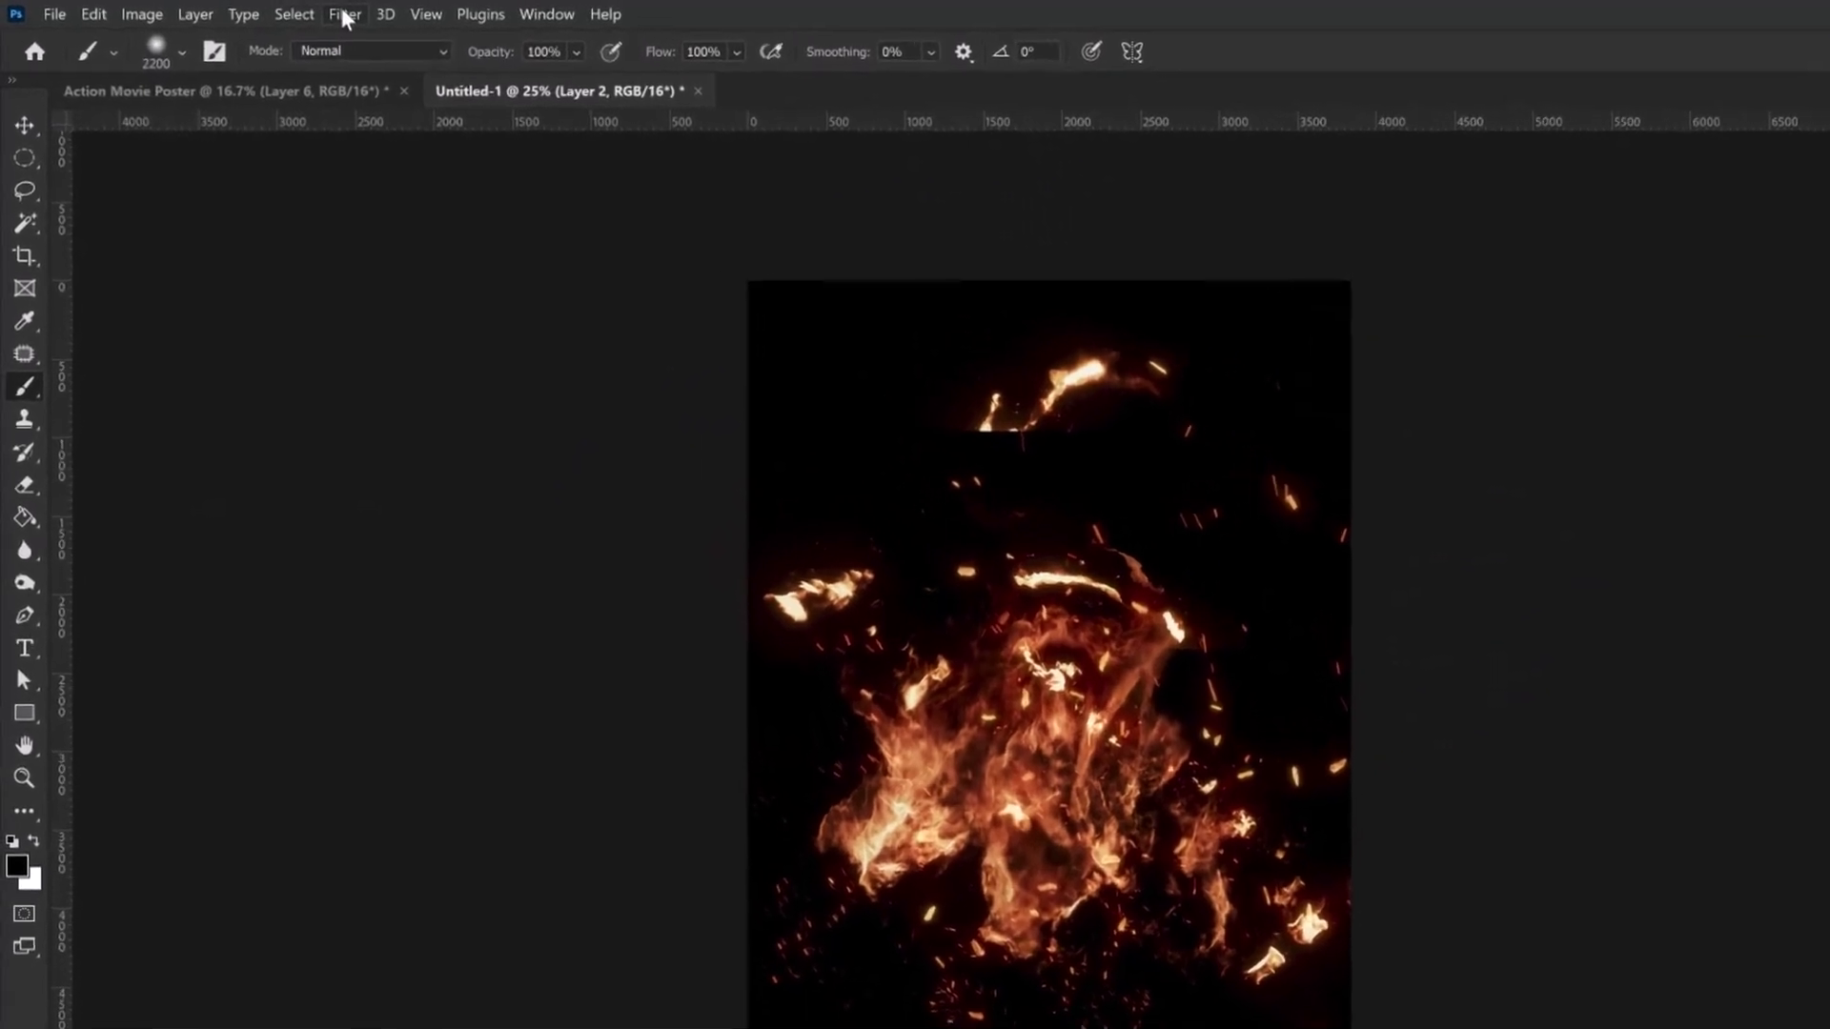
pyautogui.click(345, 15)
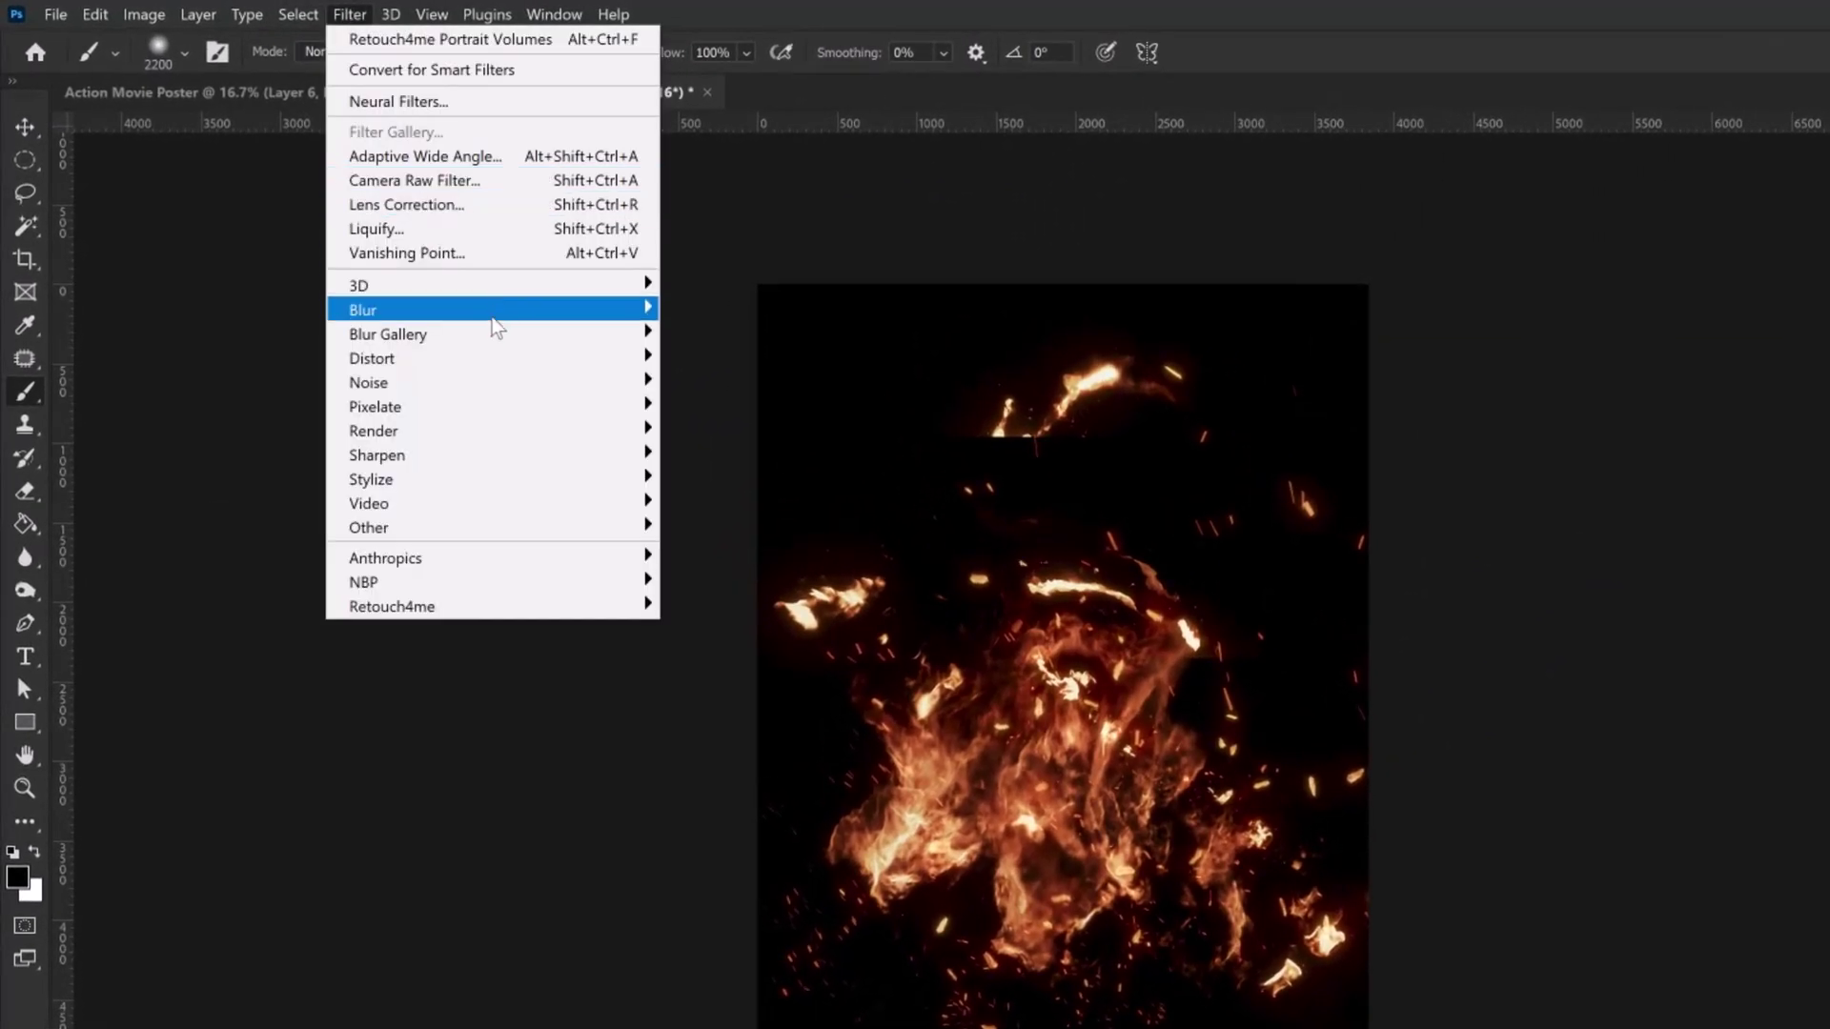
pyautogui.moveTo(486, 310)
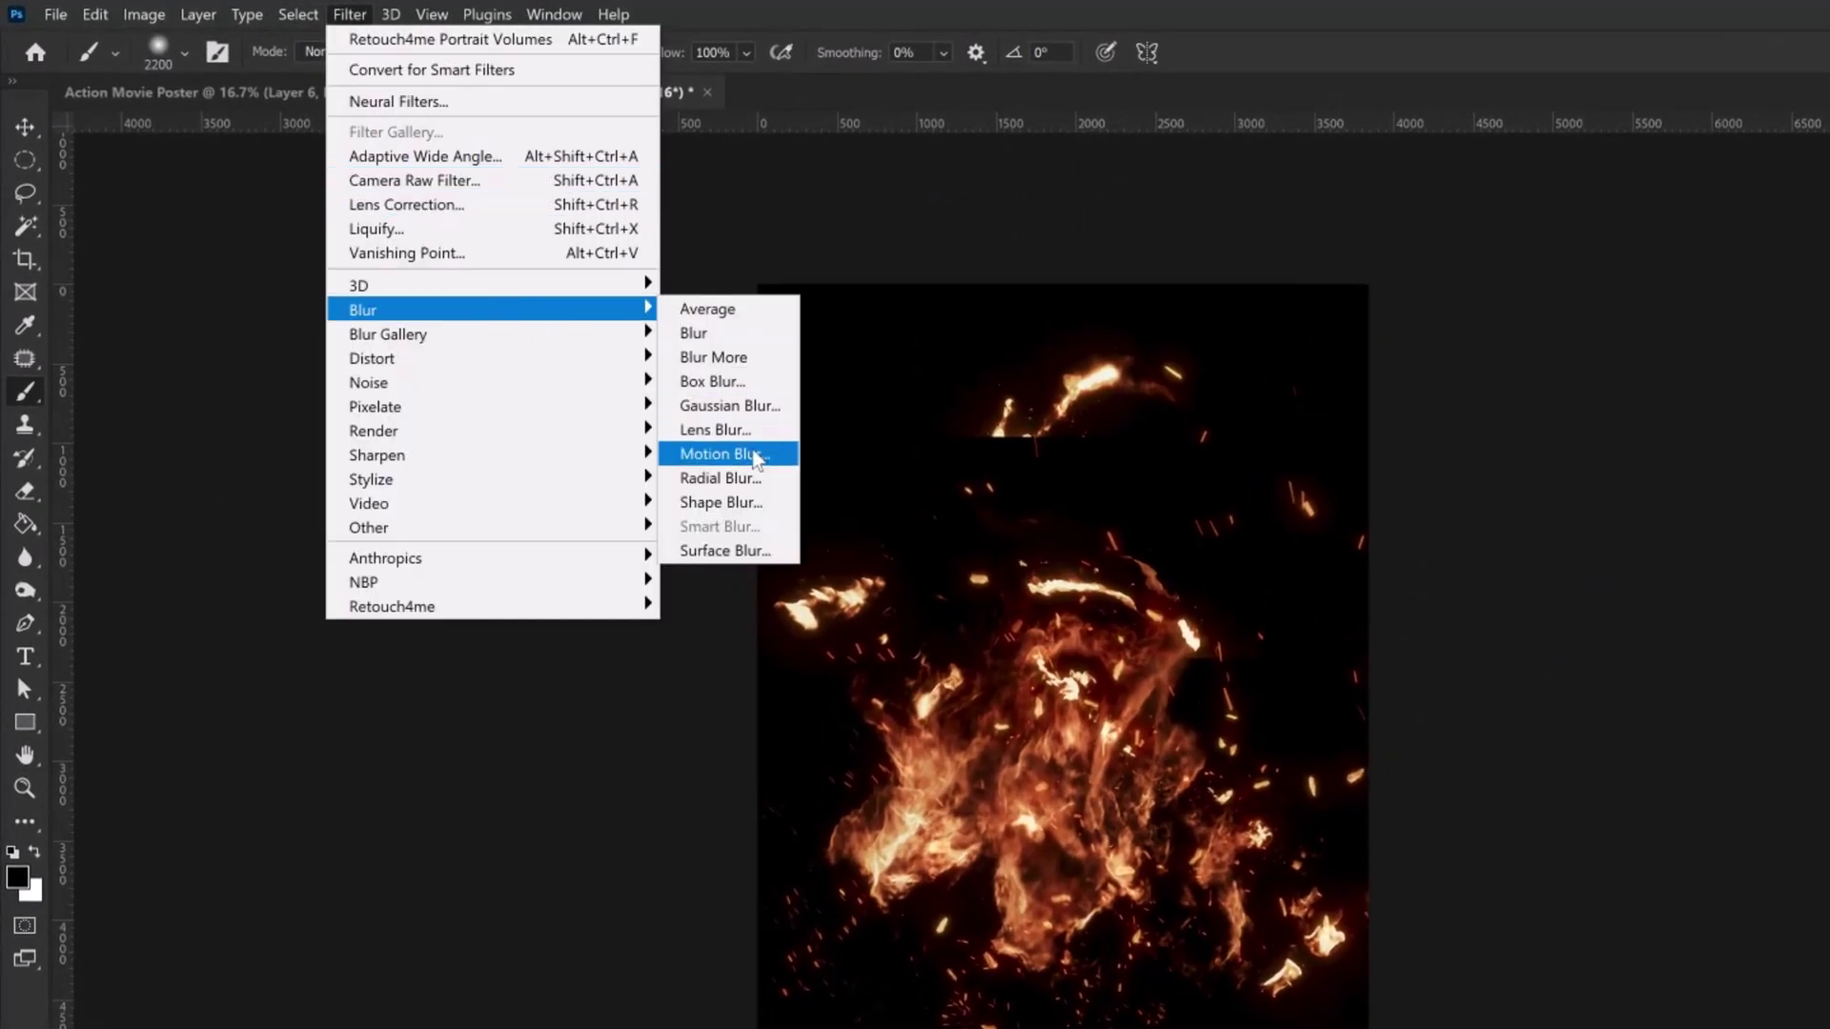
pyautogui.click(756, 458)
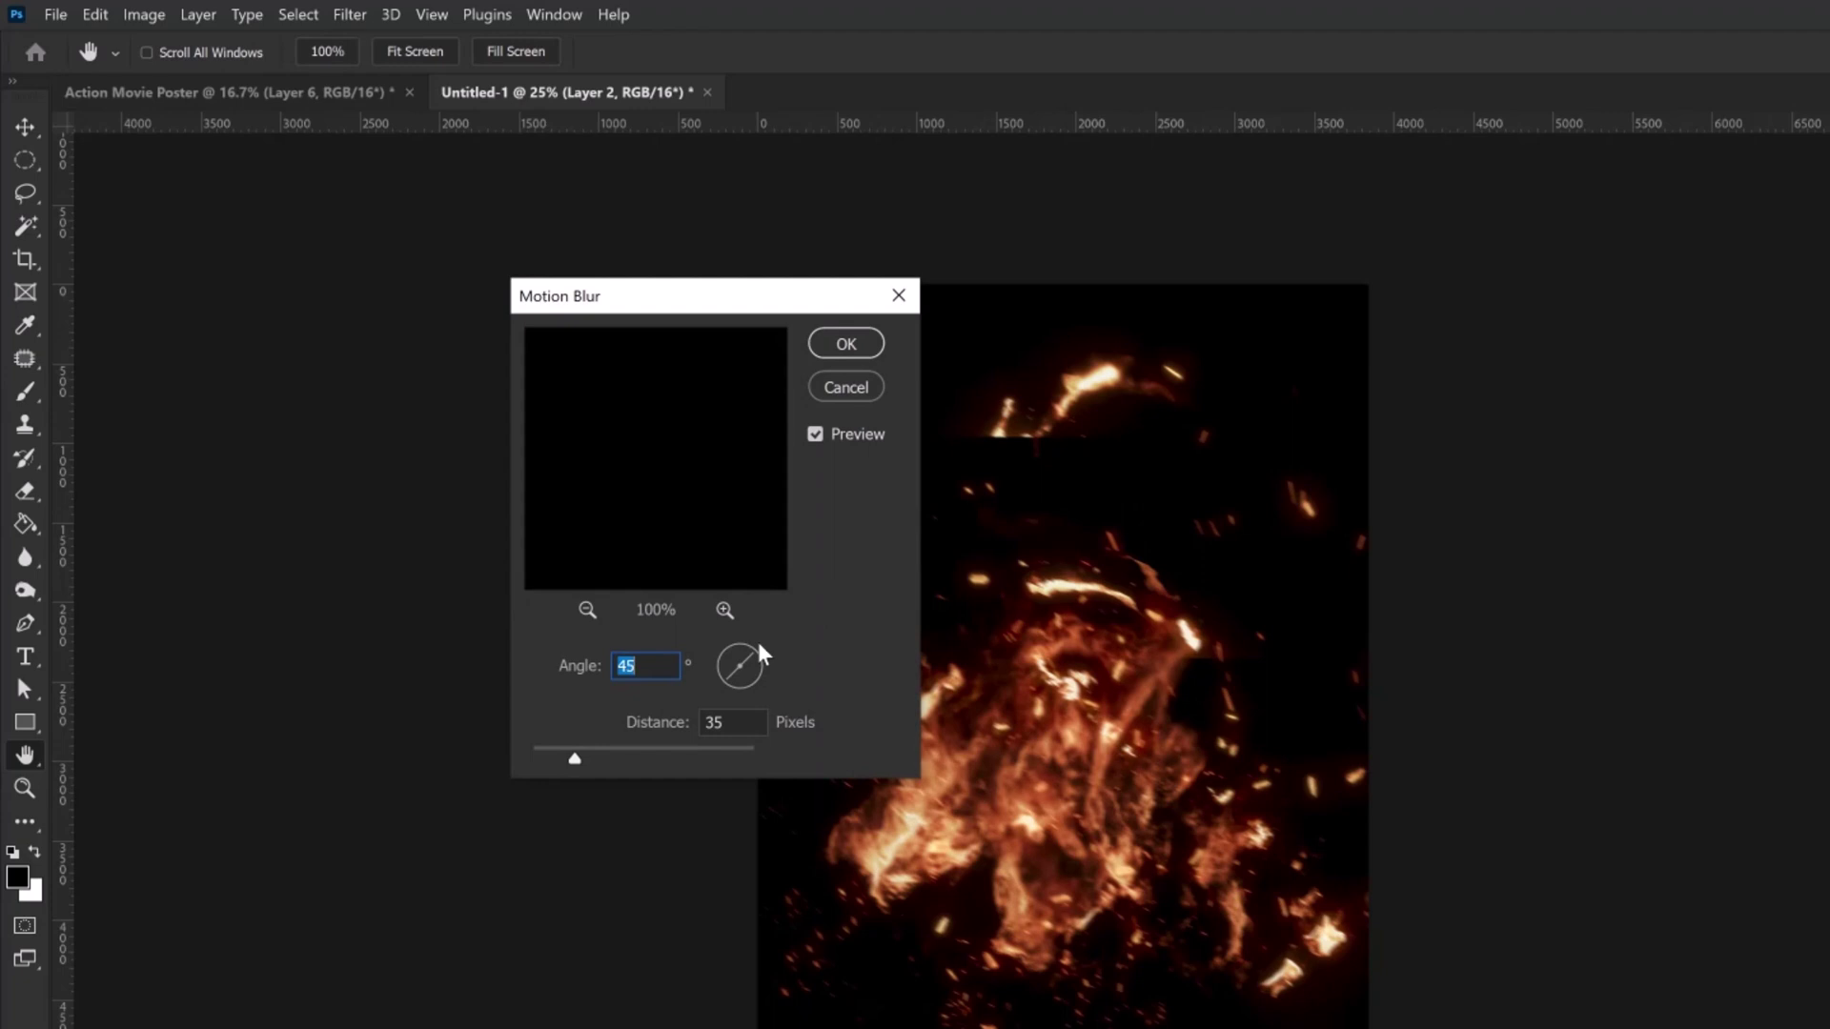
pyautogui.press('Tab')
pyautogui.write('2000')
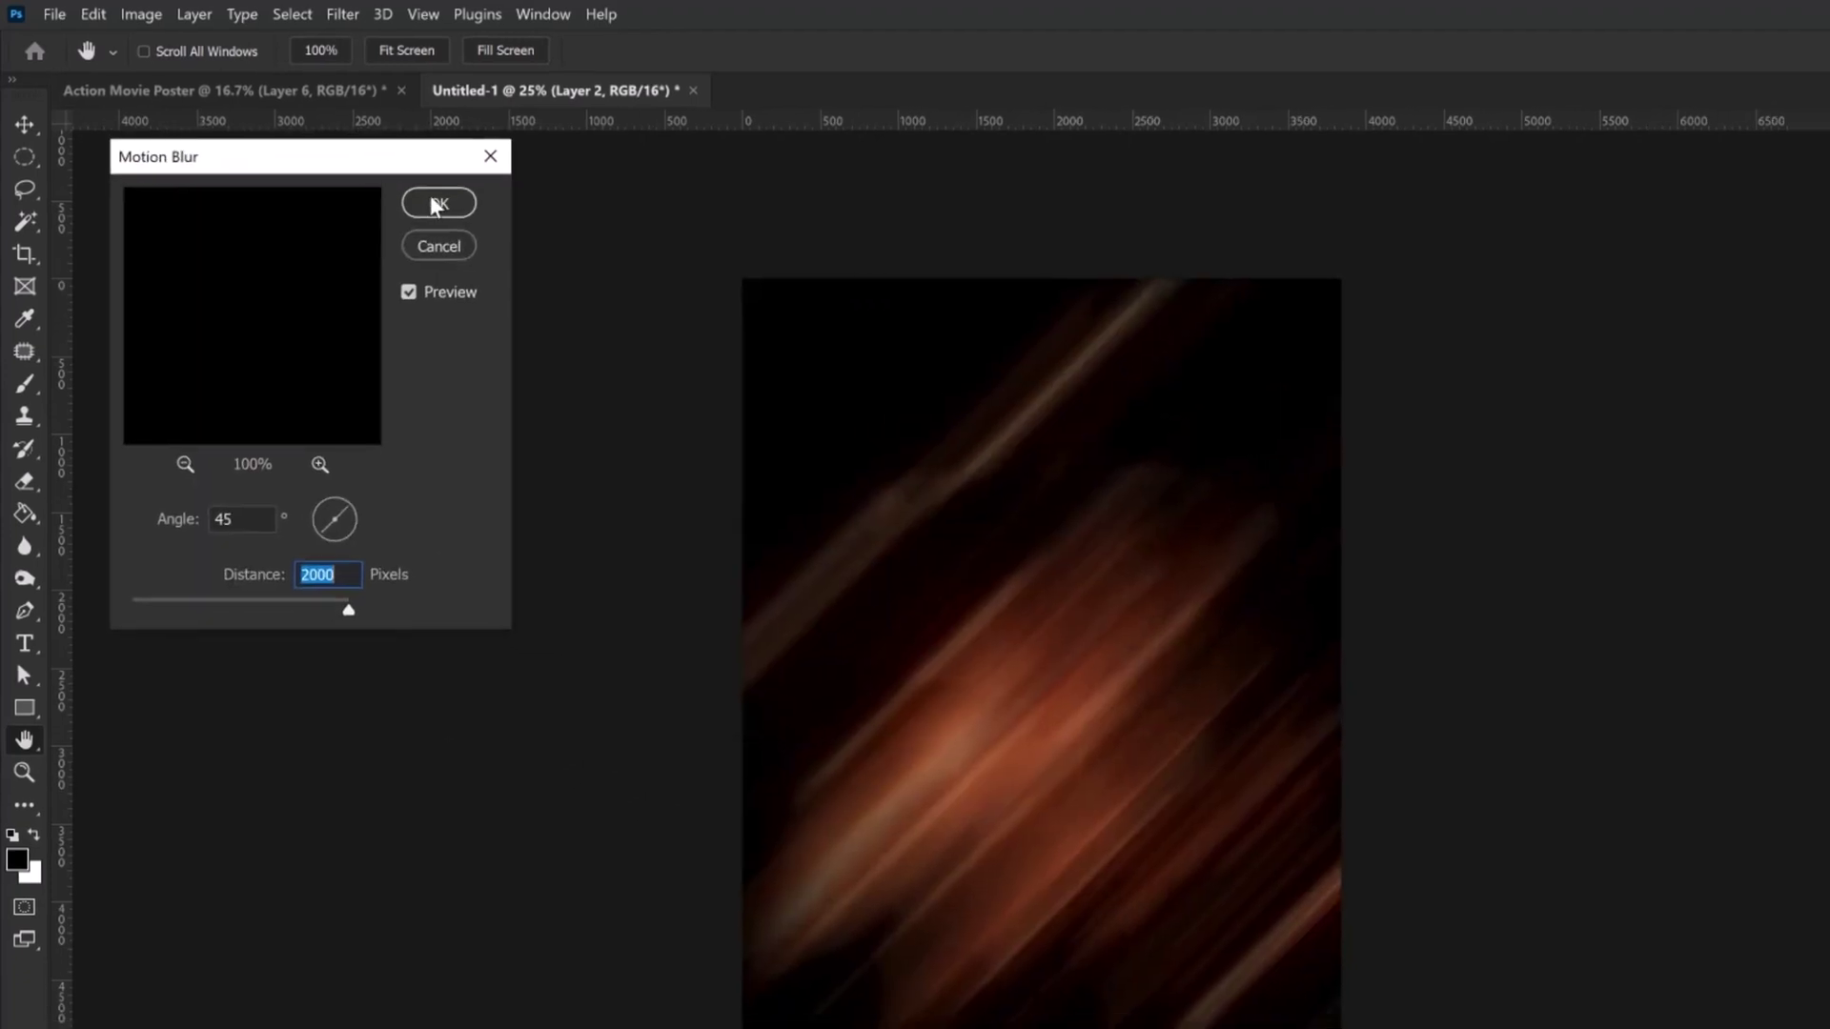
pyautogui.click(847, 343)
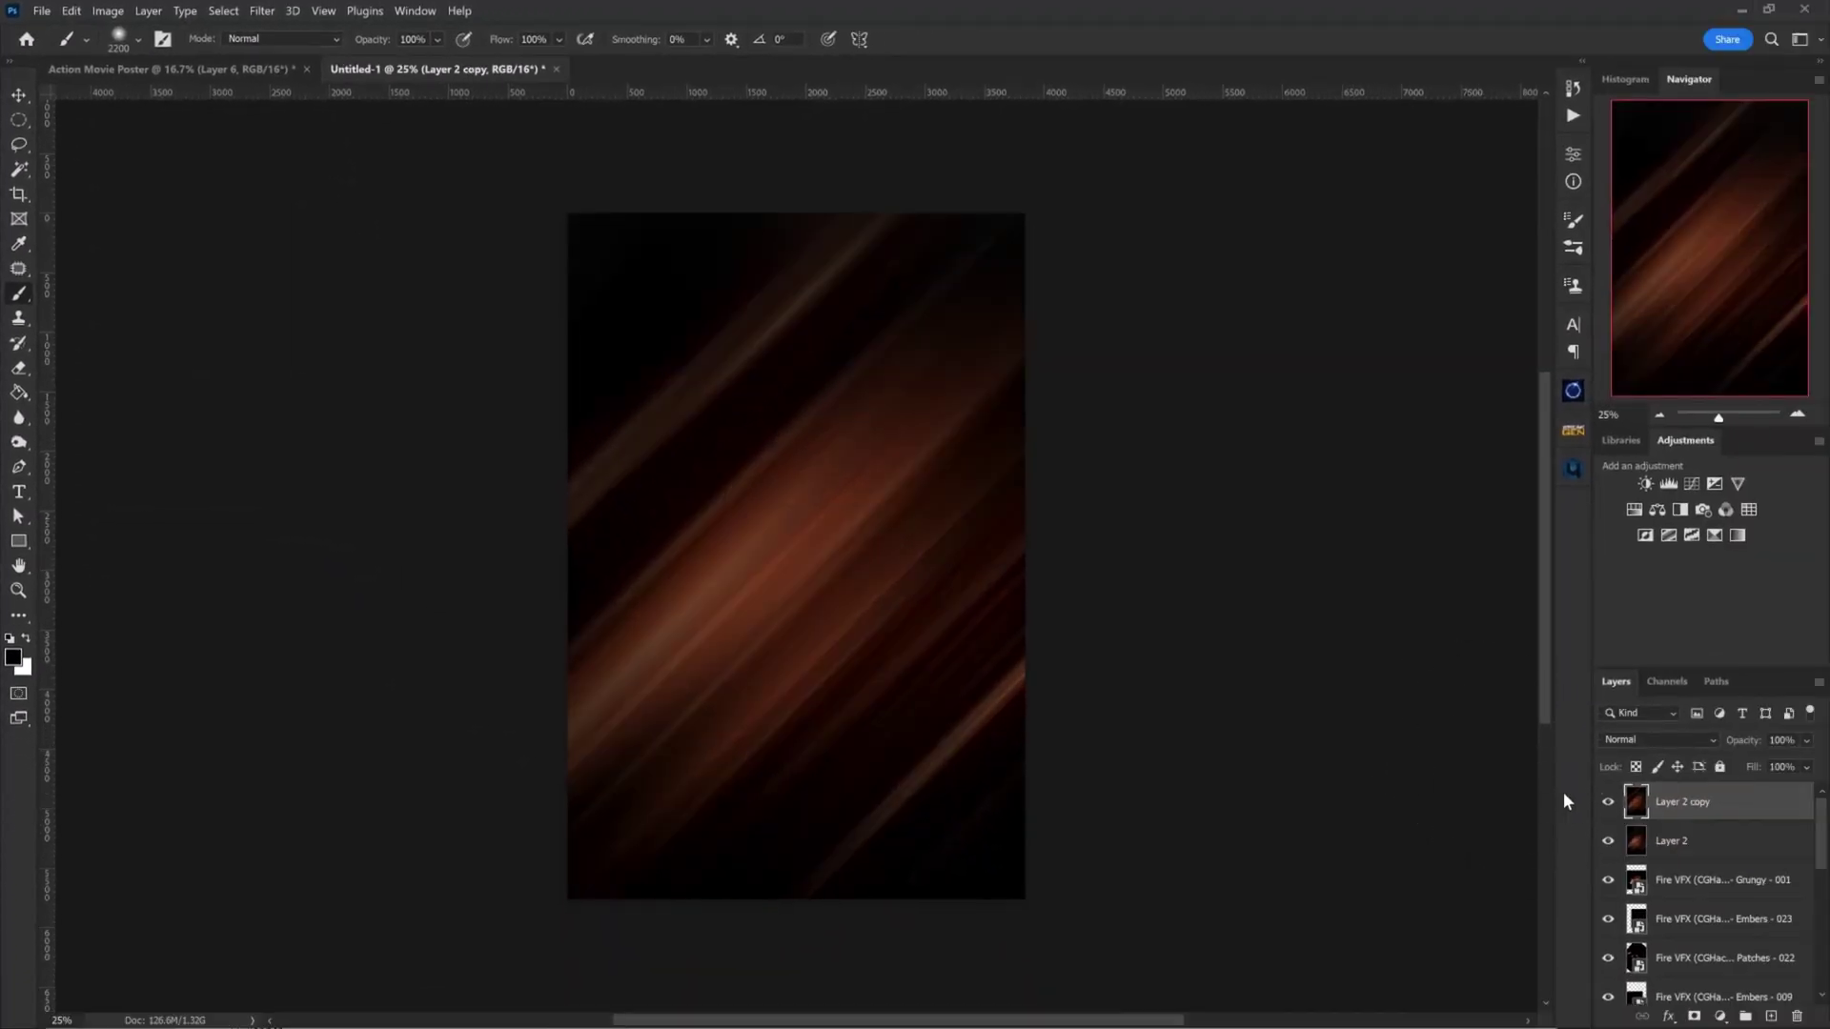
# - Set the streak copy to Color Dodge, then duplicate and transform it
pyautogui.click(1659, 739)
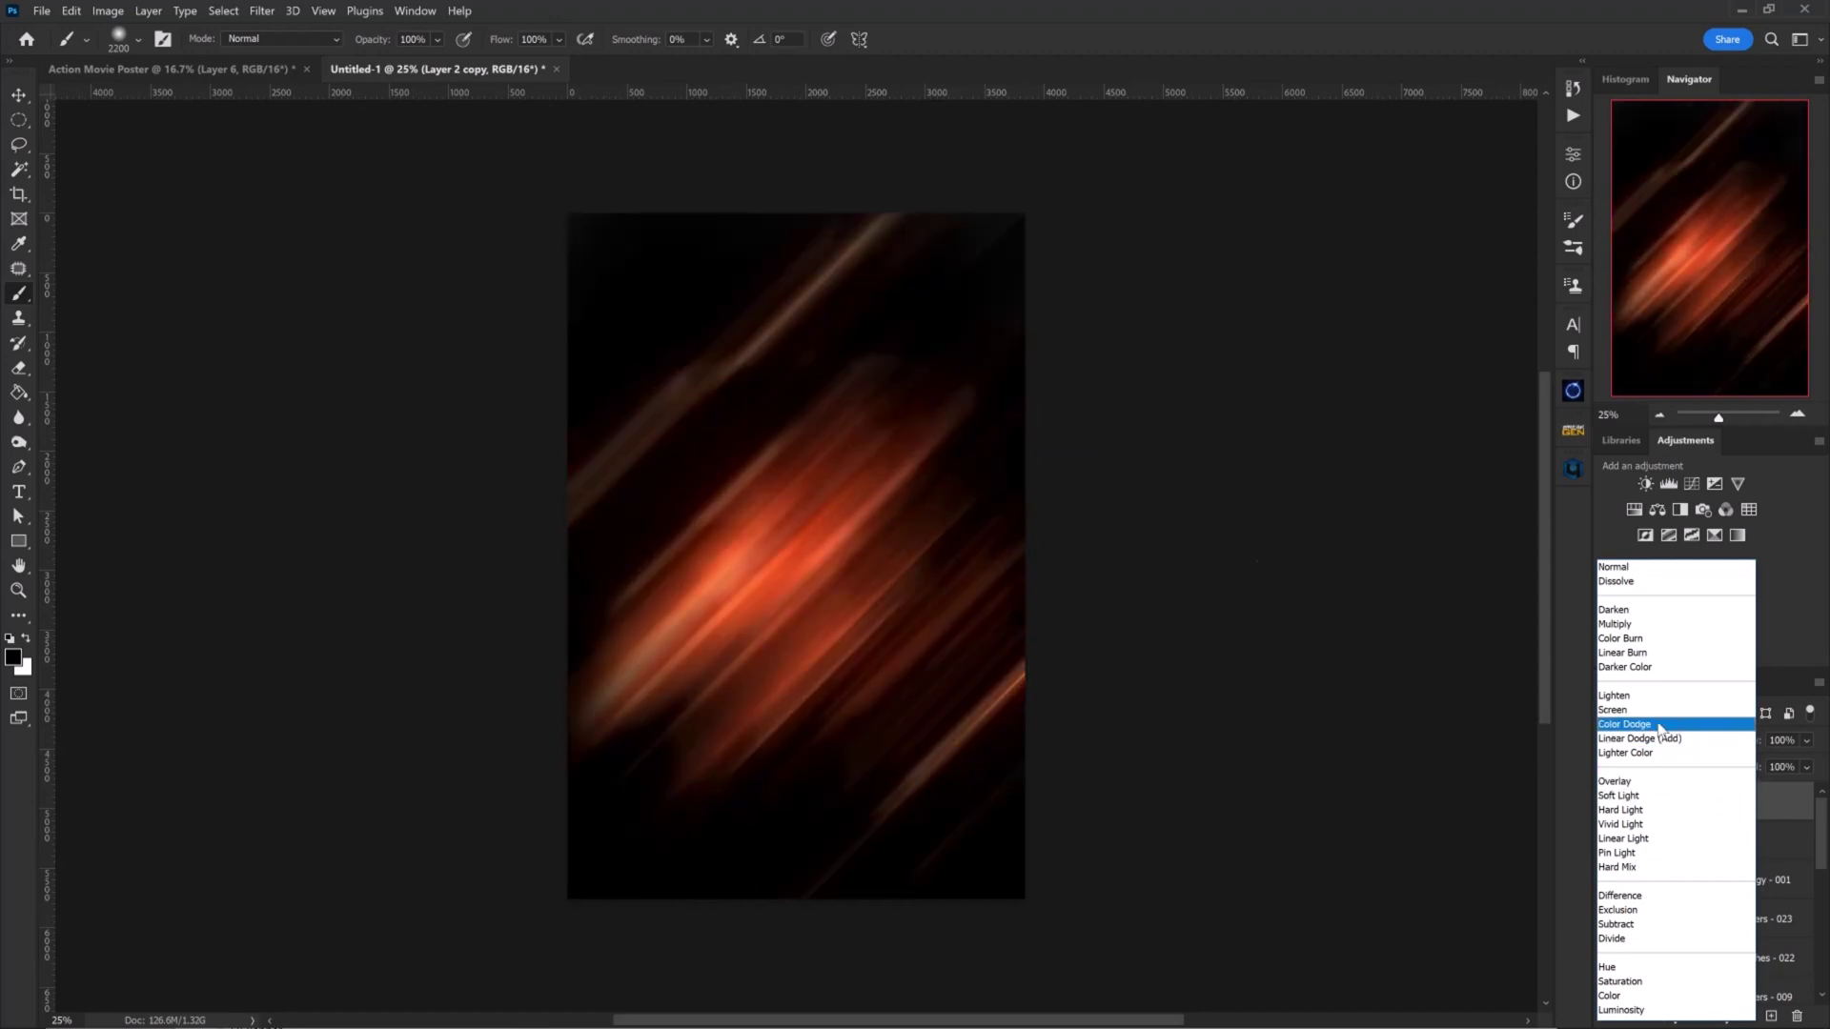
pyautogui.click(1659, 724)
pyautogui.hotkey('ctrl', 'j')
pyautogui.hotkey('ctrl', 't')
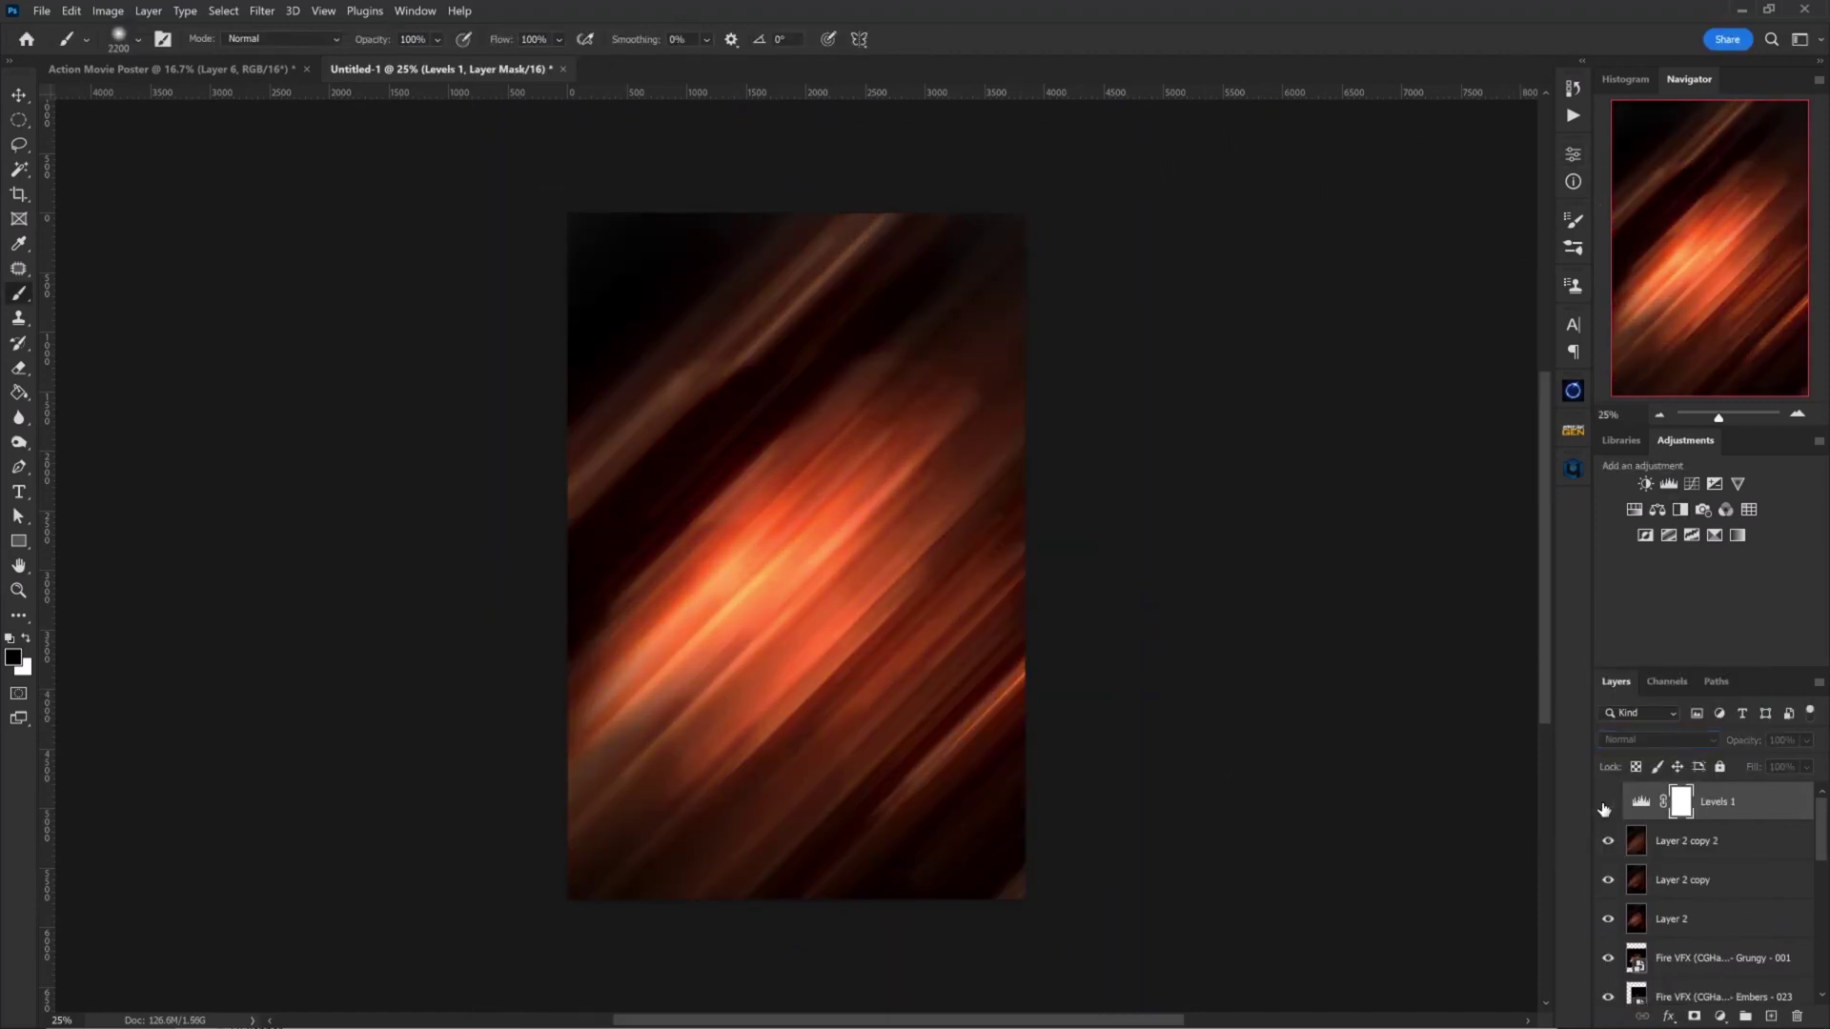
# - Stamp all visible layers into one merged layer and bring it into the Action Movie Poster
pyautogui.hotkey('ctrl', 'alt', 'shift', 'e')
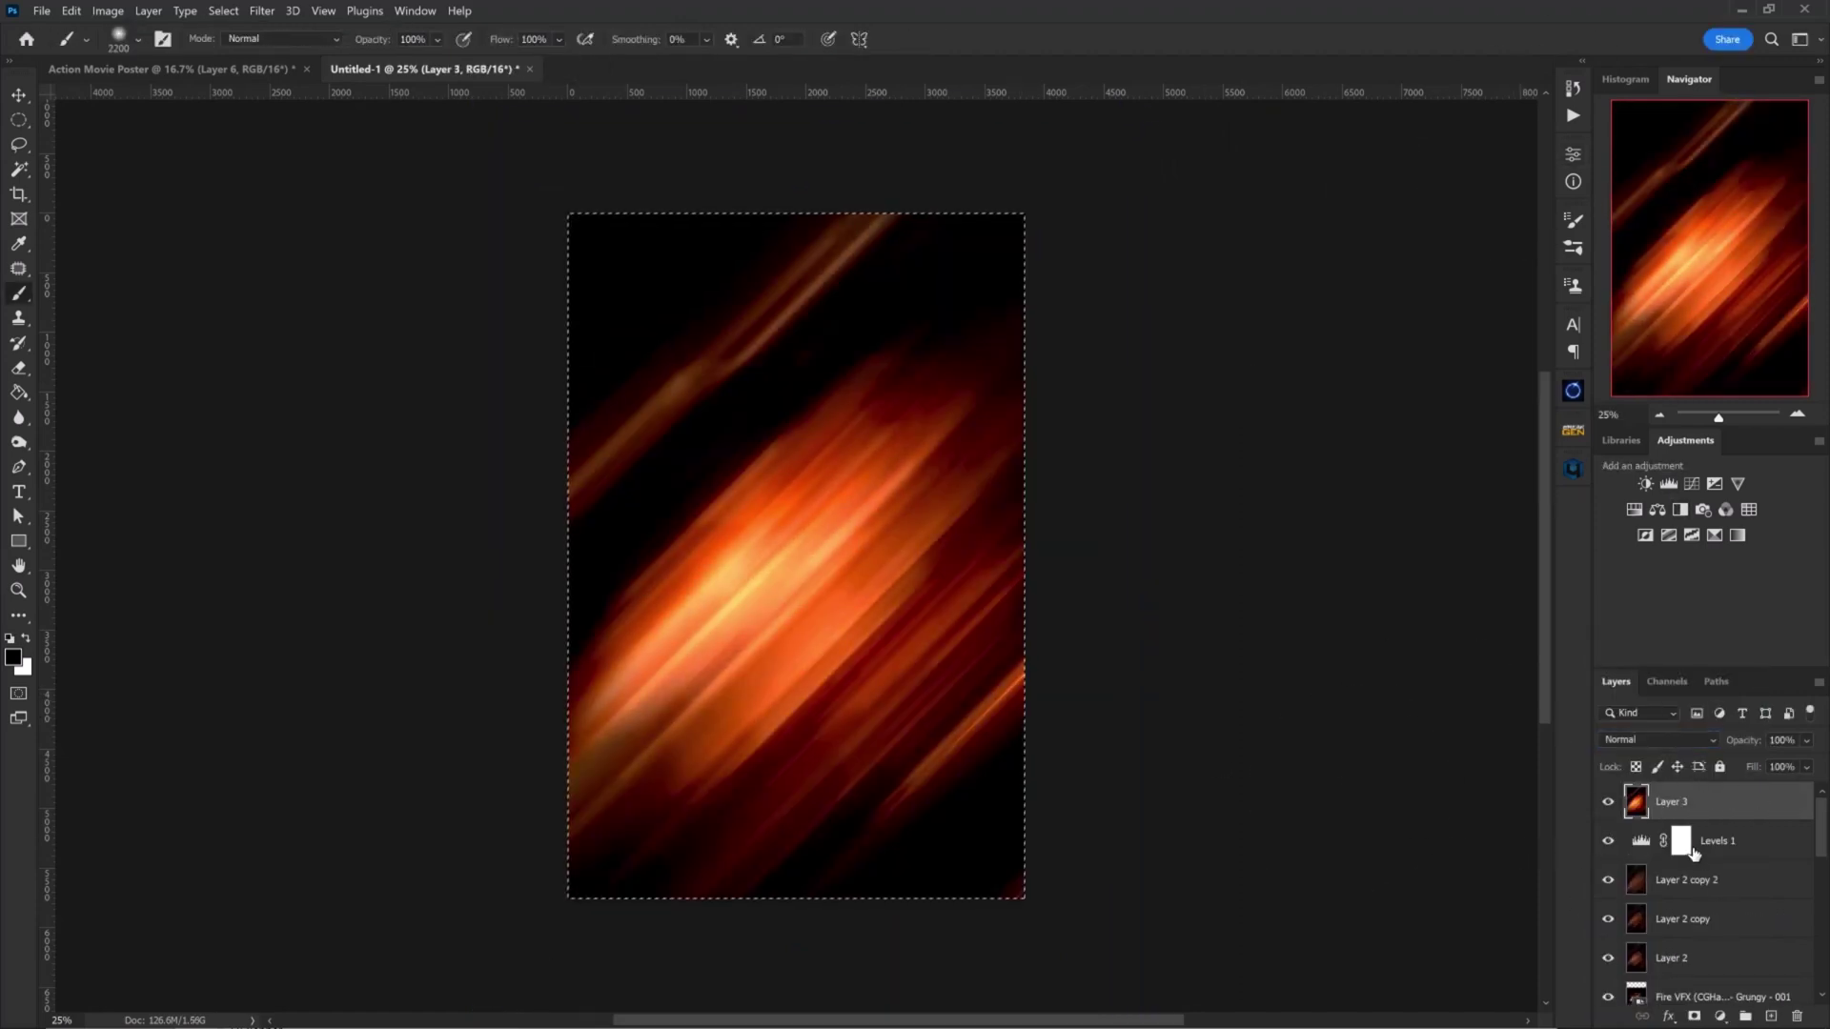
pyautogui.click(213, 72)
pyautogui.click(1656, 740)
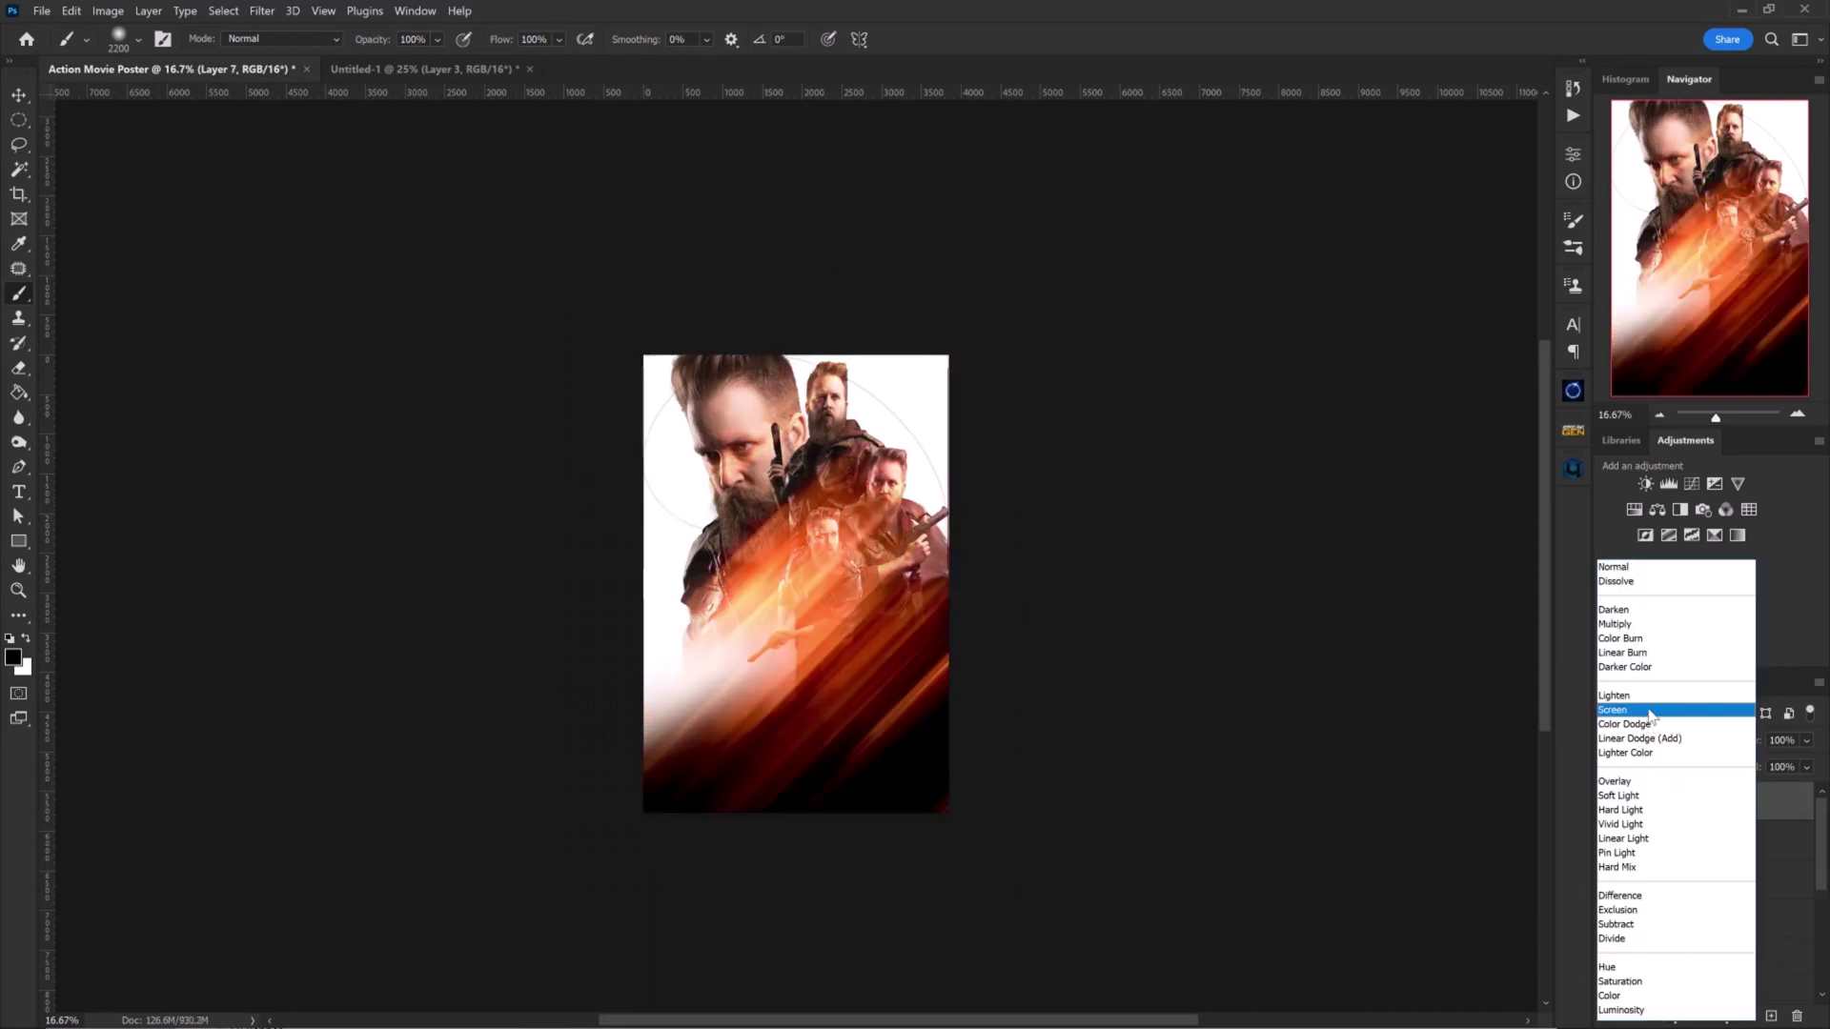
# - Screen the streaks lower on the poster, scale the rotated muscle car, and nudge the men upward
pyautogui.click(1652, 711)
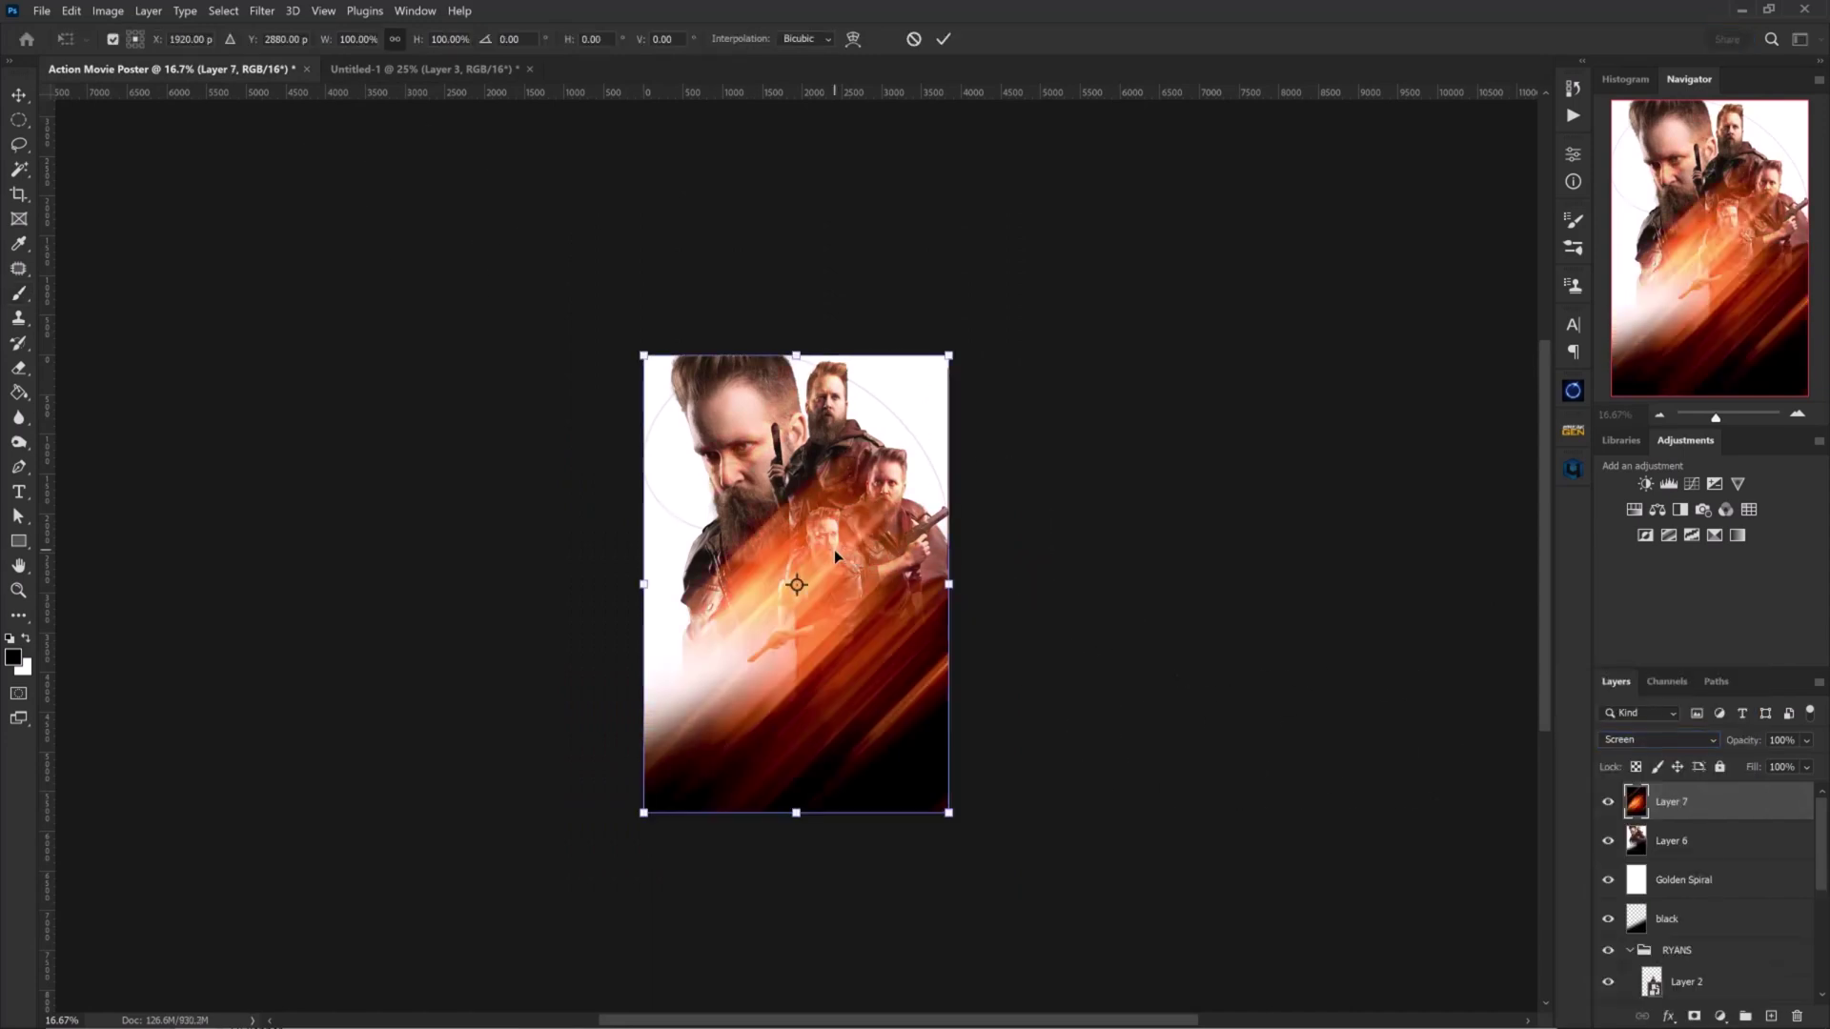
pyautogui.moveTo(843, 653); pyautogui.dragTo(854, 745)
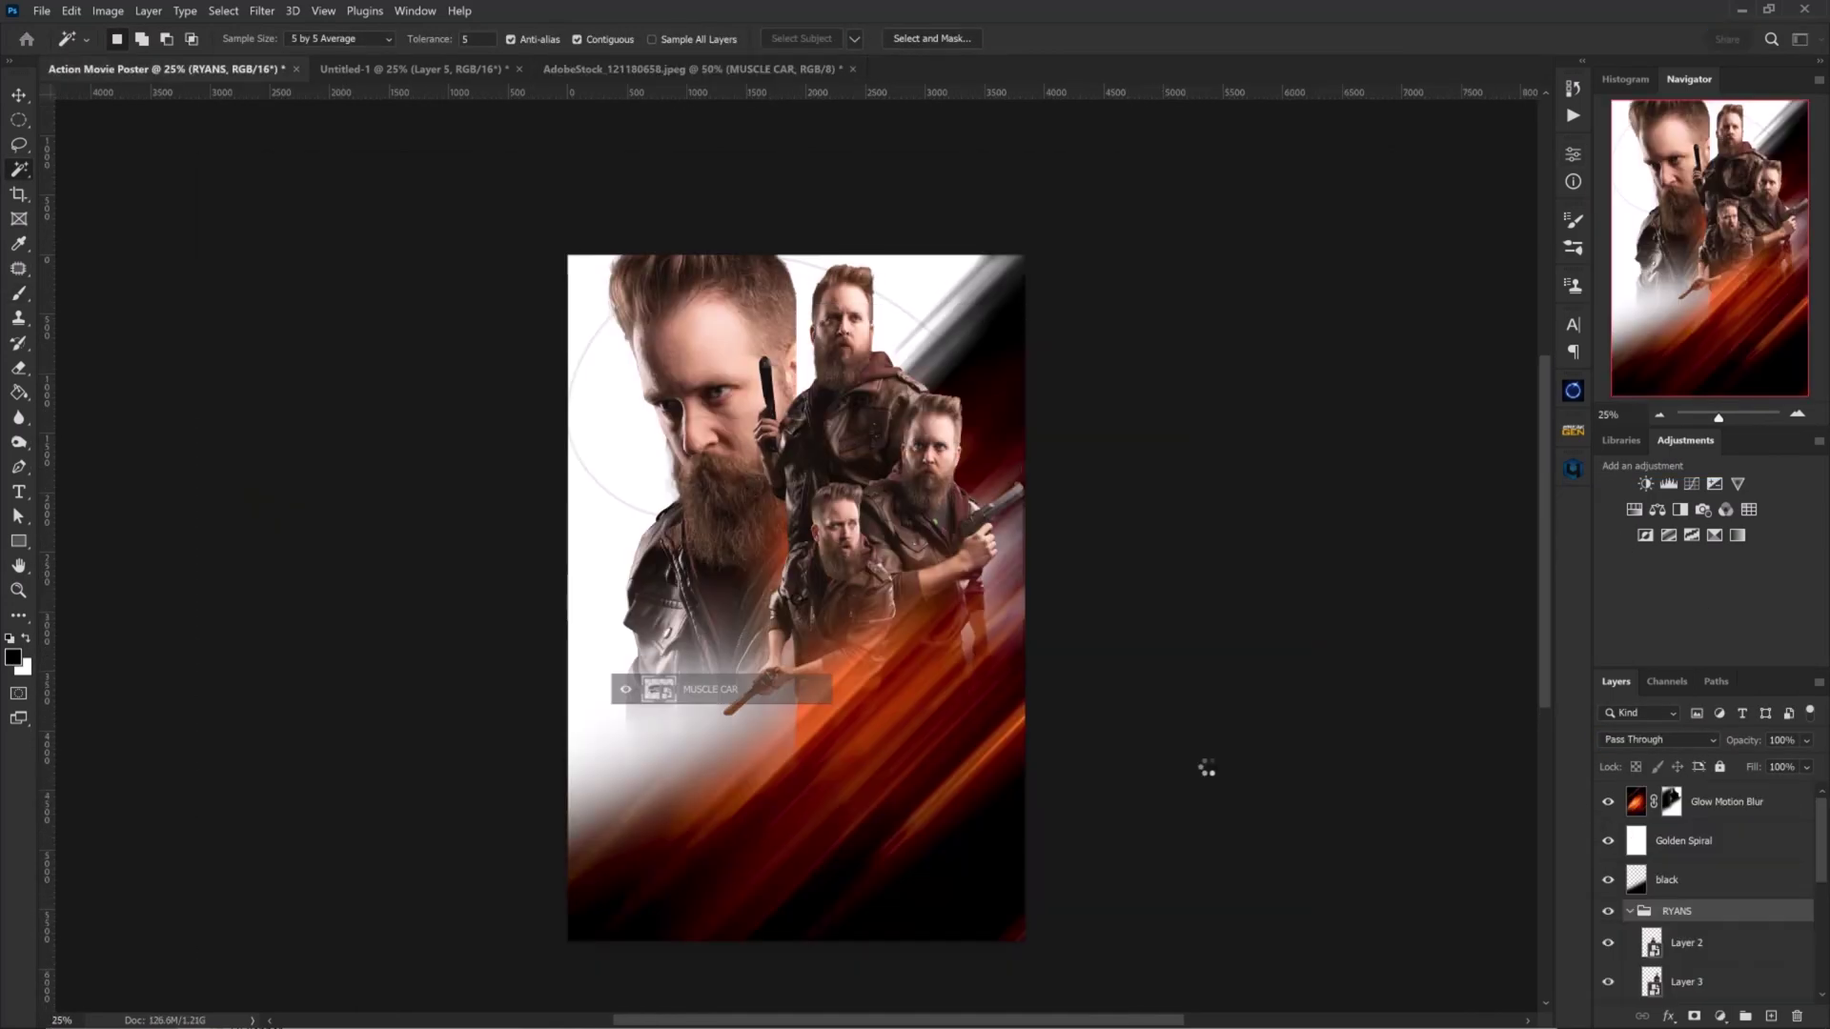
pyautogui.moveTo(753, 648); pyautogui.dragTo(767, 627)
pyautogui.press('Return')
pyautogui.press('w')
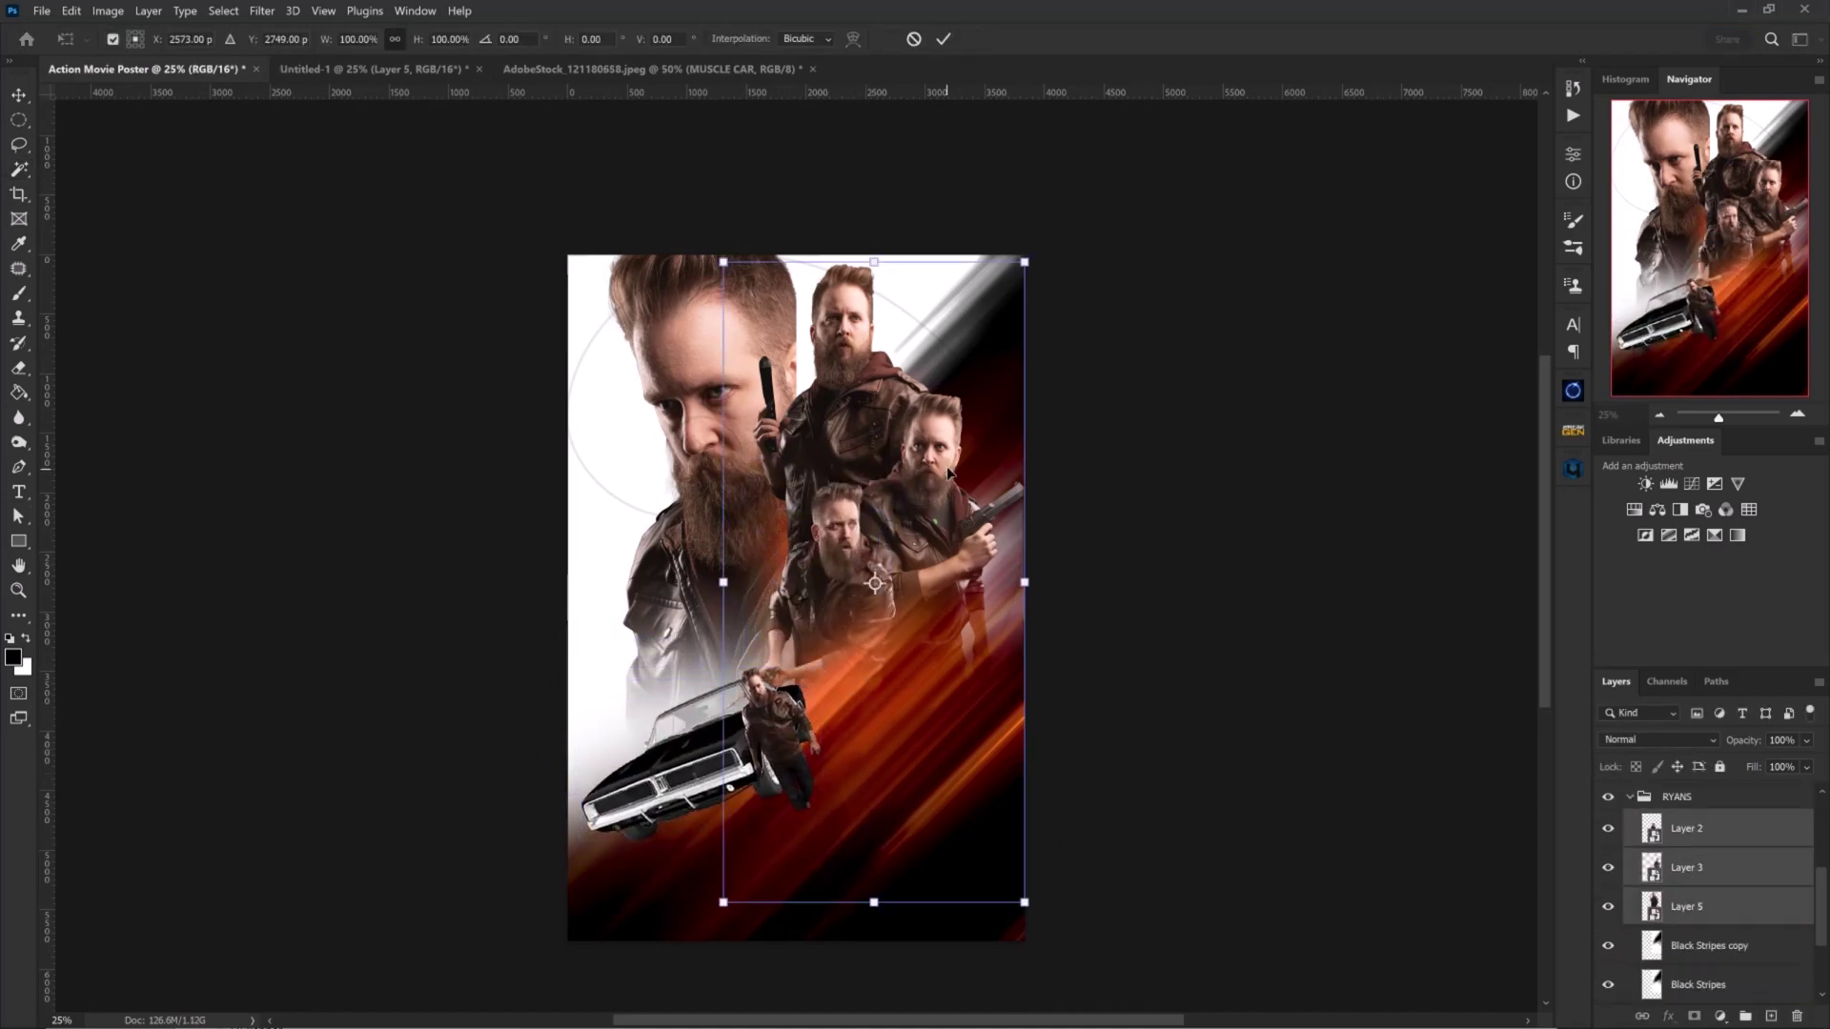
pyautogui.moveTo(948, 471); pyautogui.dragTo(951, 465)
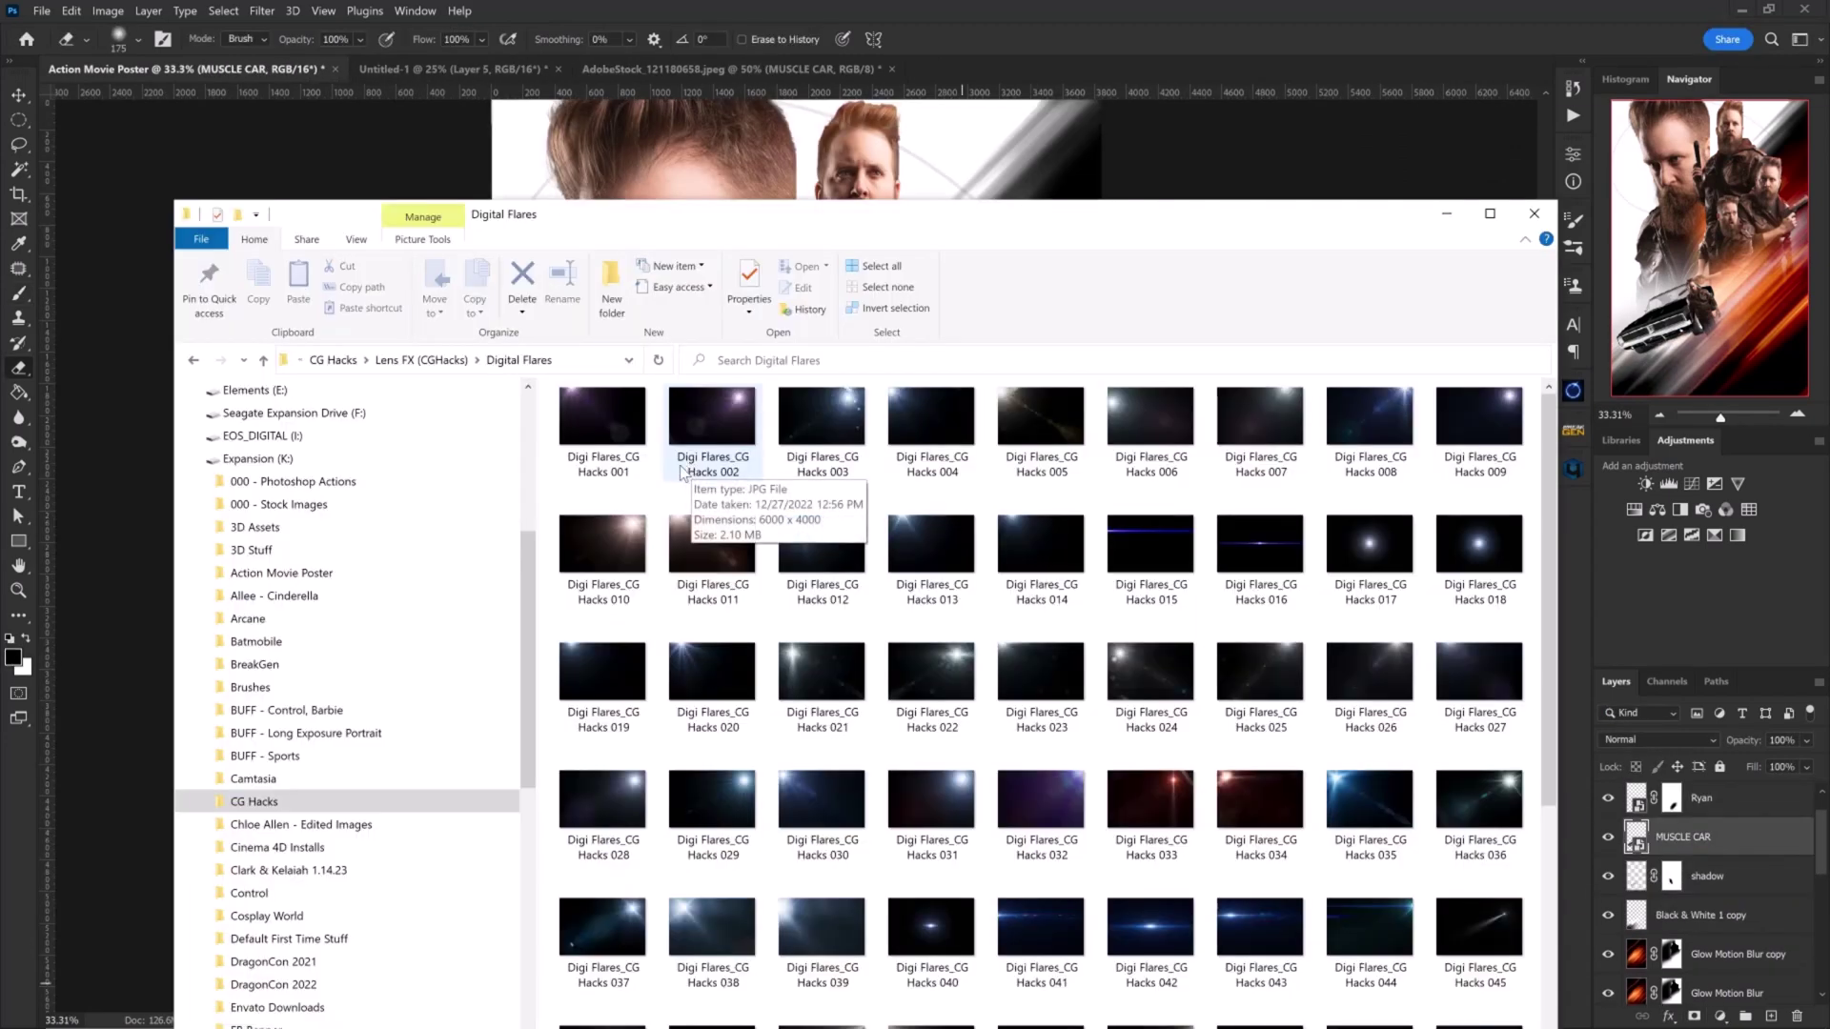
# - Drag a flare image from the Digital Flares folder onto the poster's car headlights
pyautogui.scroll(-1, 673, 474)
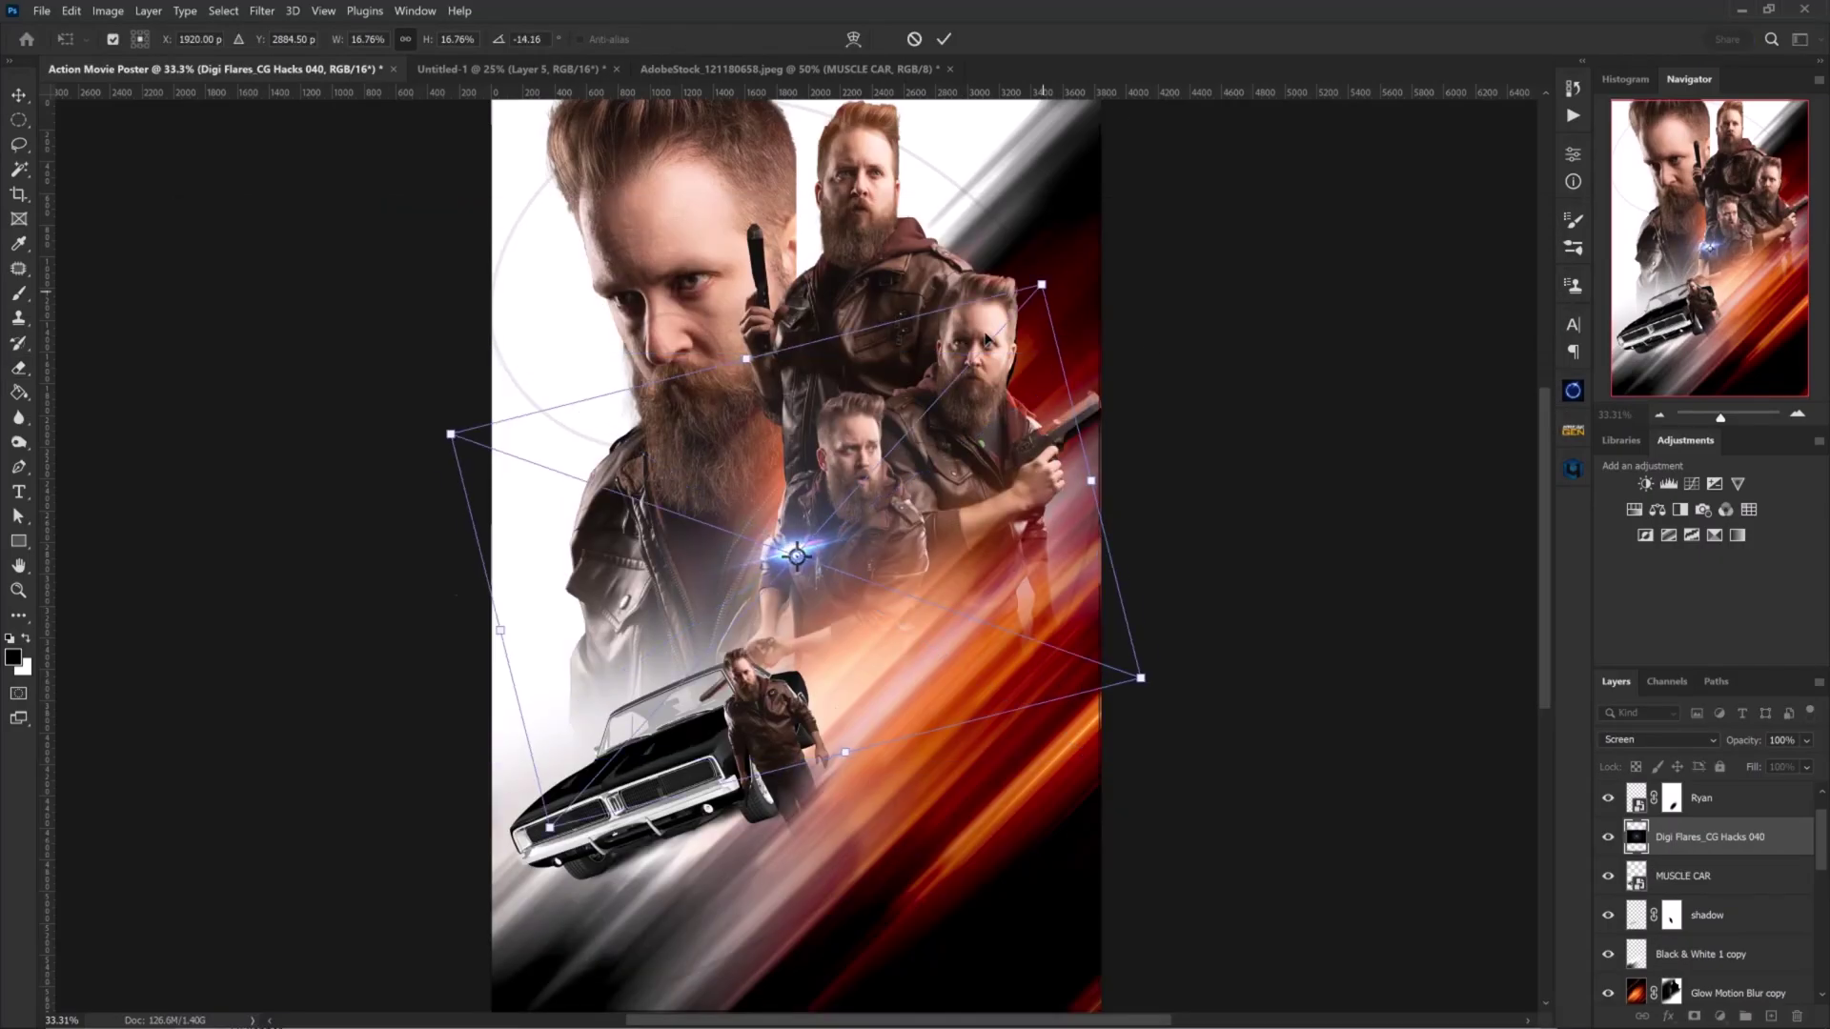
pyautogui.moveTo(743, 572); pyautogui.dragTo(593, 837)
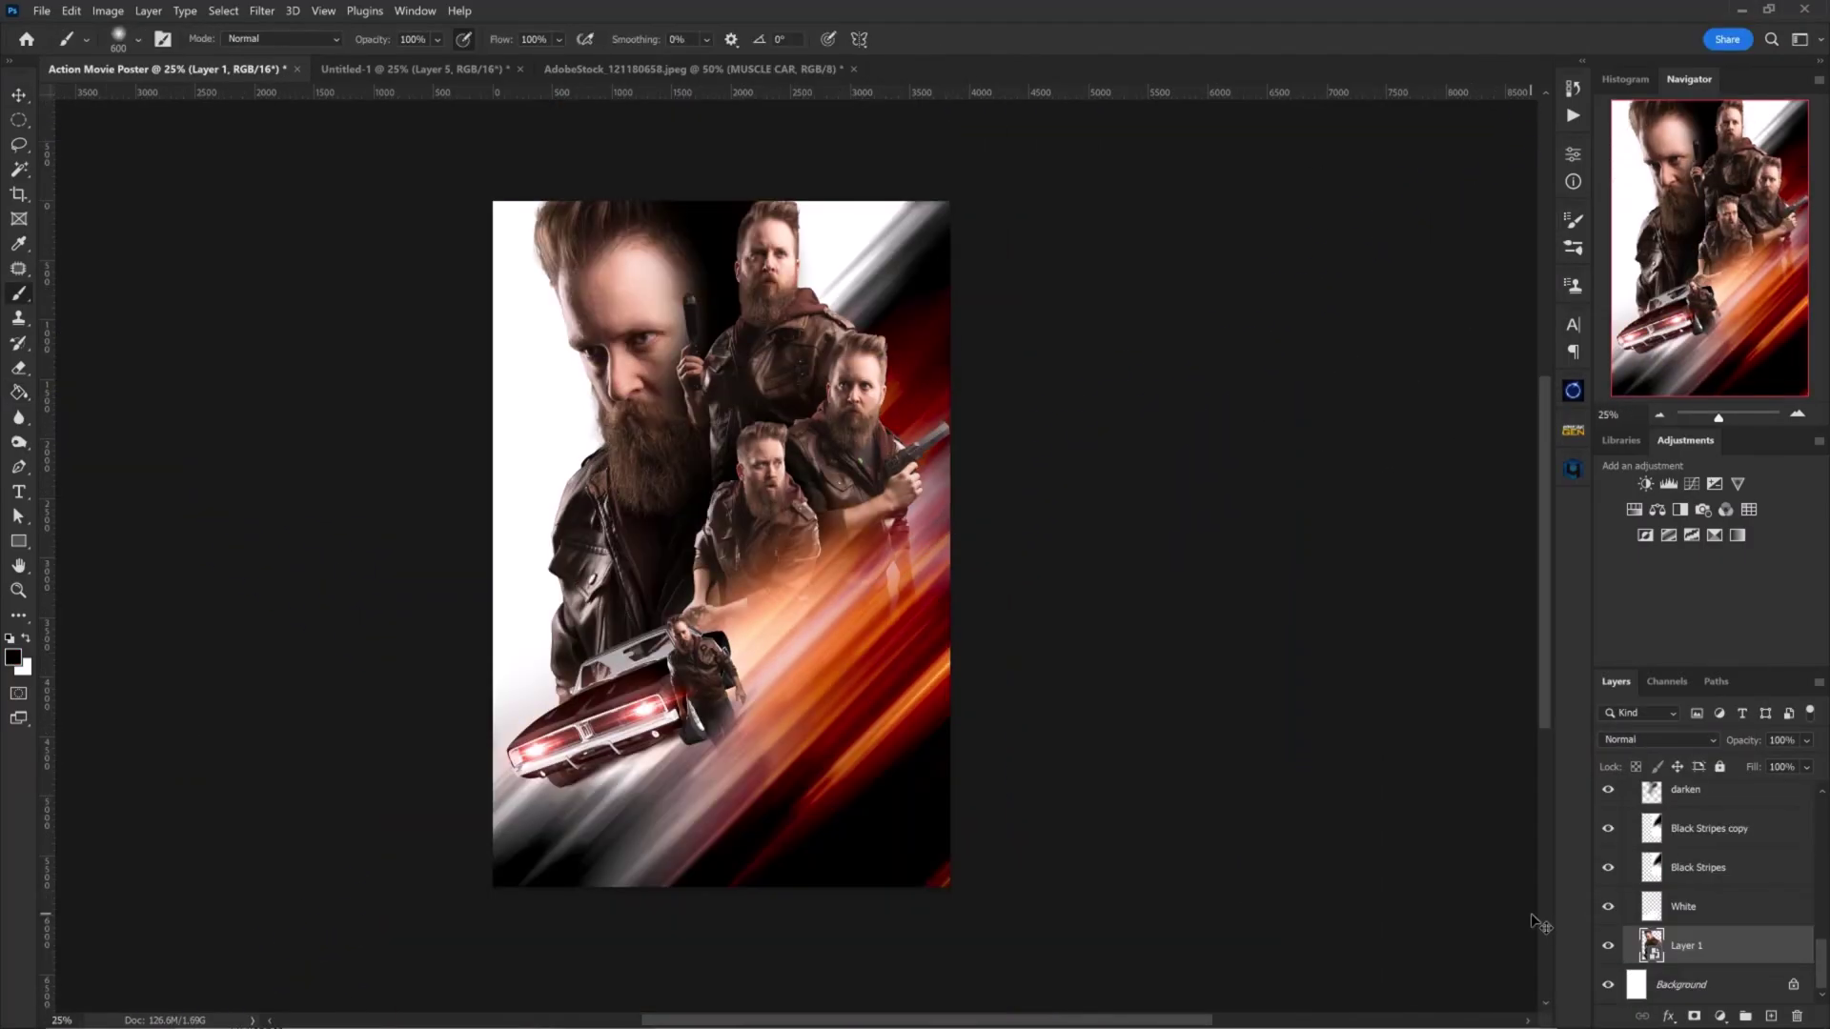
pyautogui.hotkey('ctrl', 'shift', 'n')
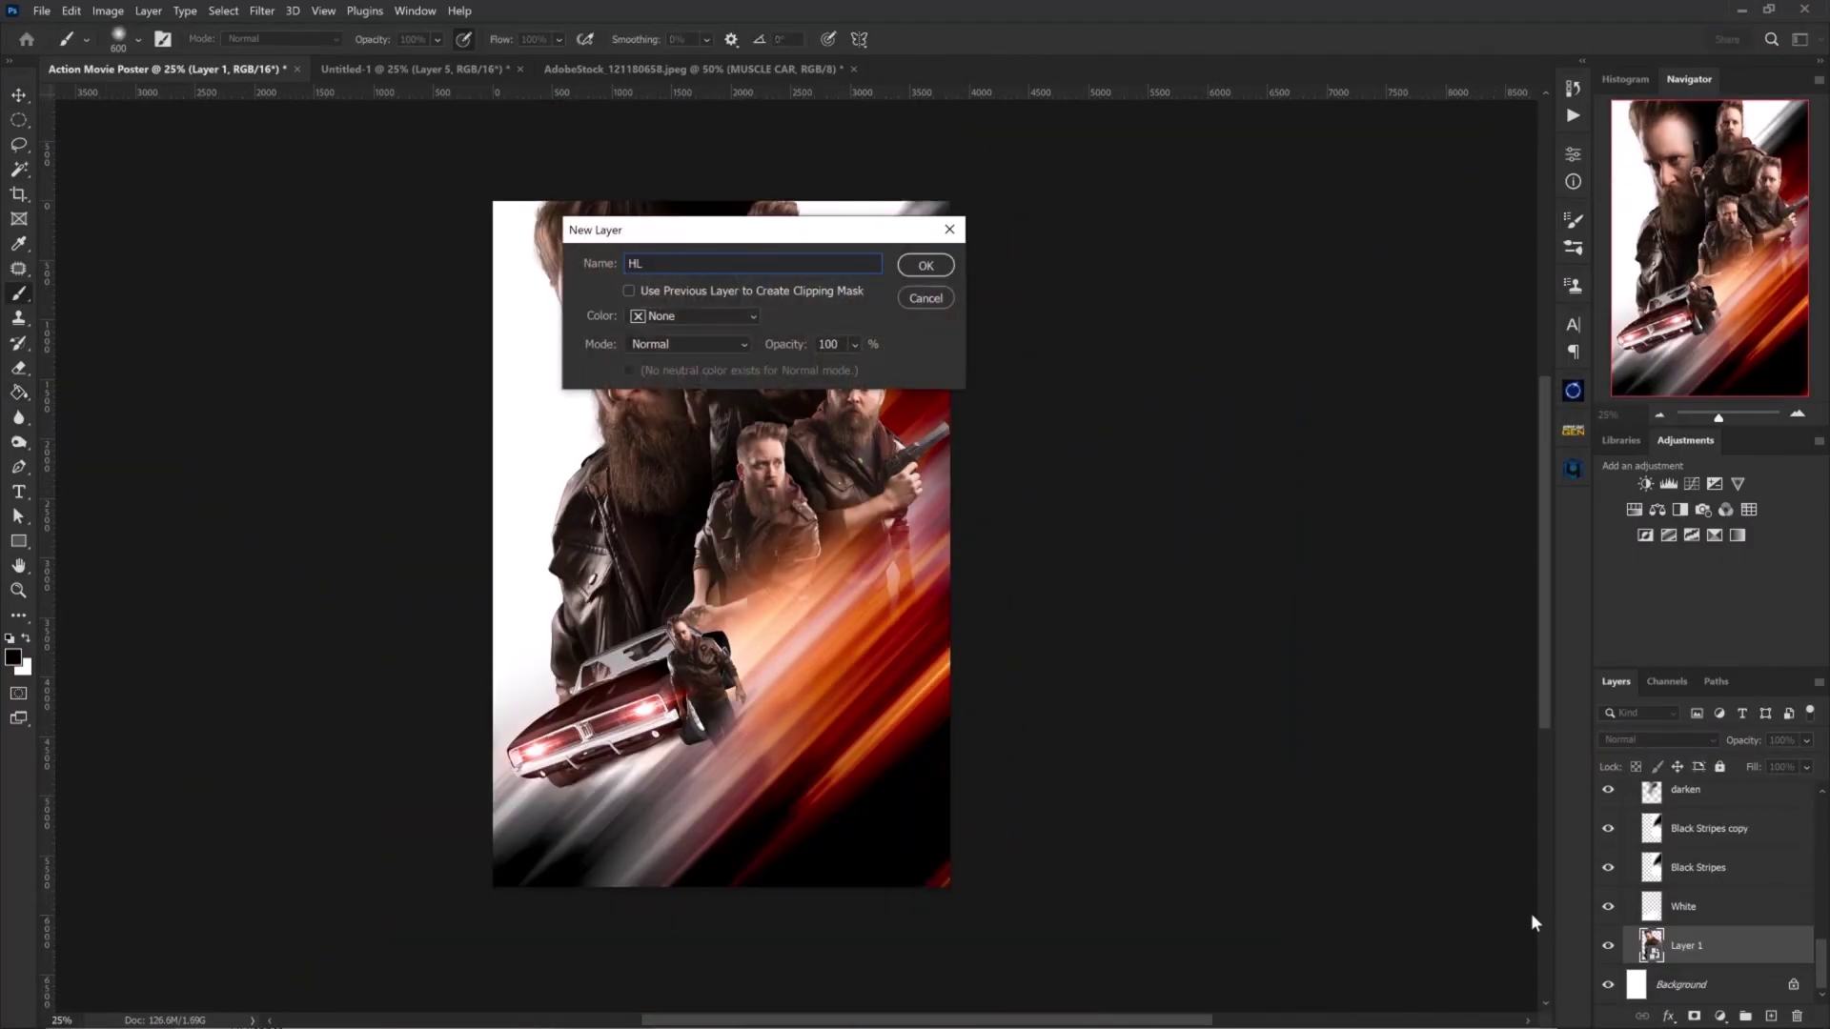
# - Create the HL layer in Color Dodge mode, clipped to the layer below
pyautogui.click(629, 291)
pyautogui.click(686, 344)
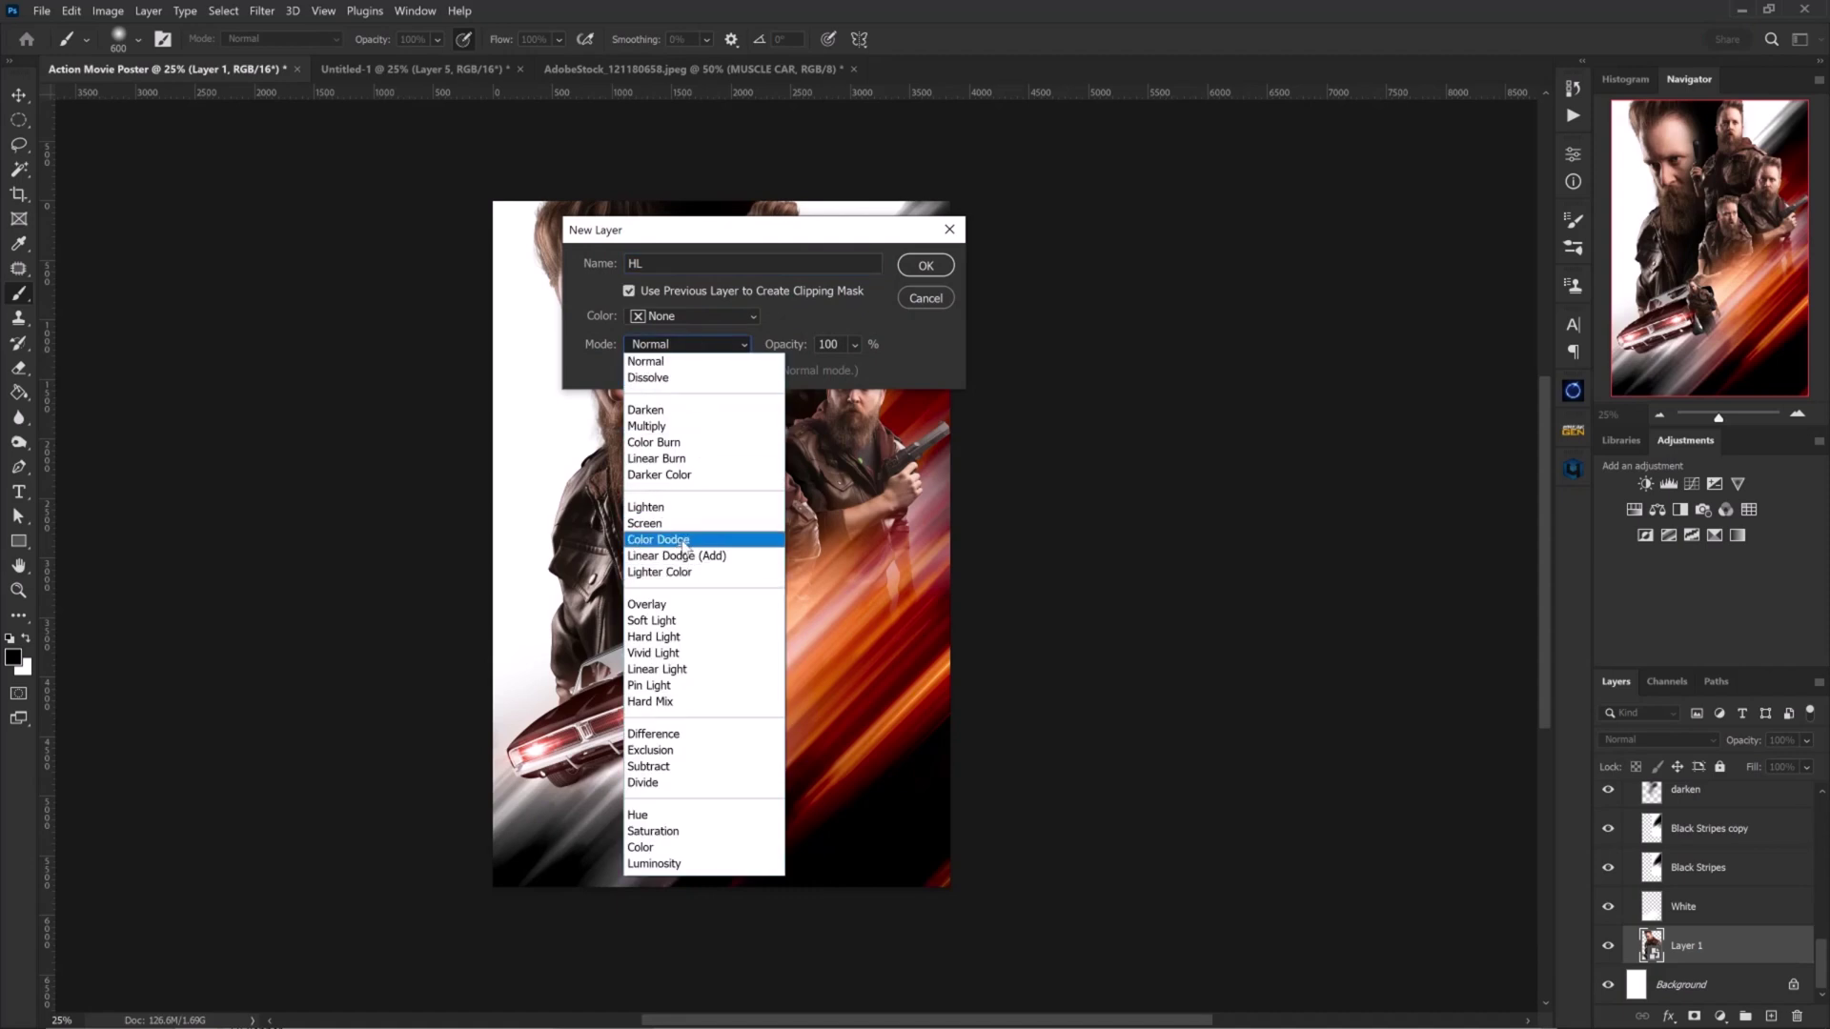
pyautogui.click(684, 541)
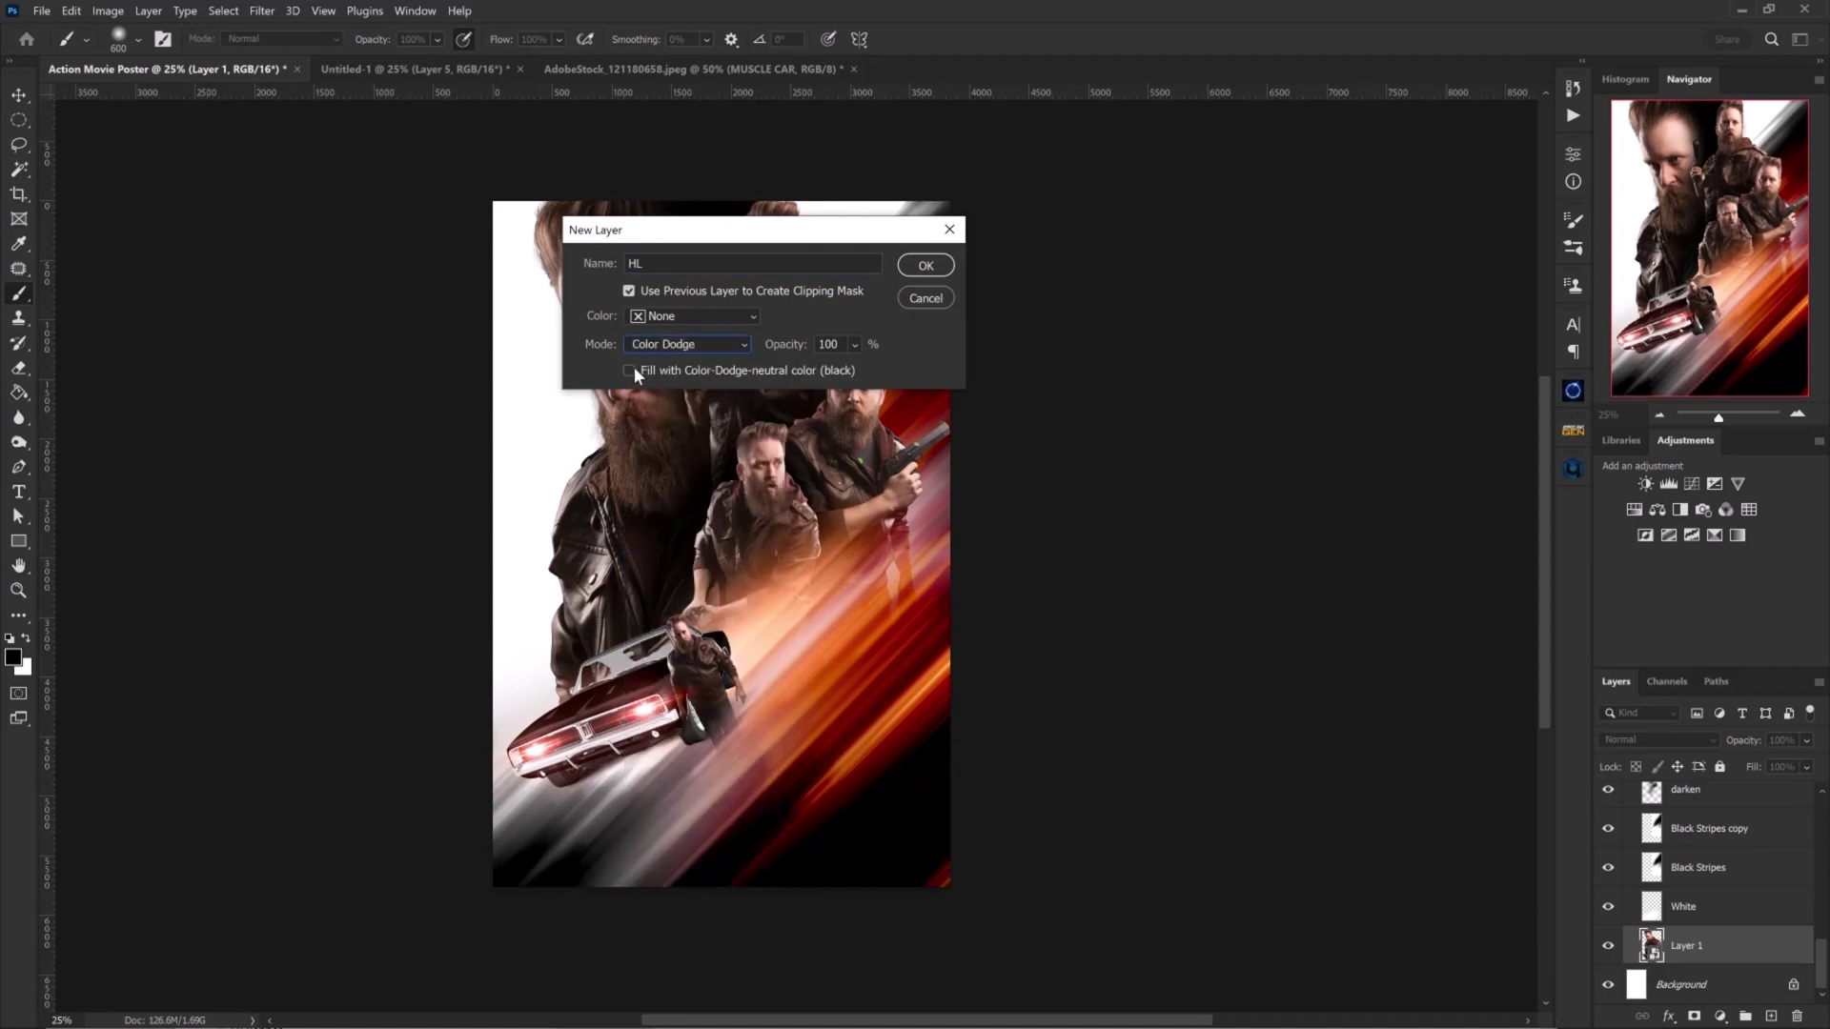
pyautogui.click(923, 268)
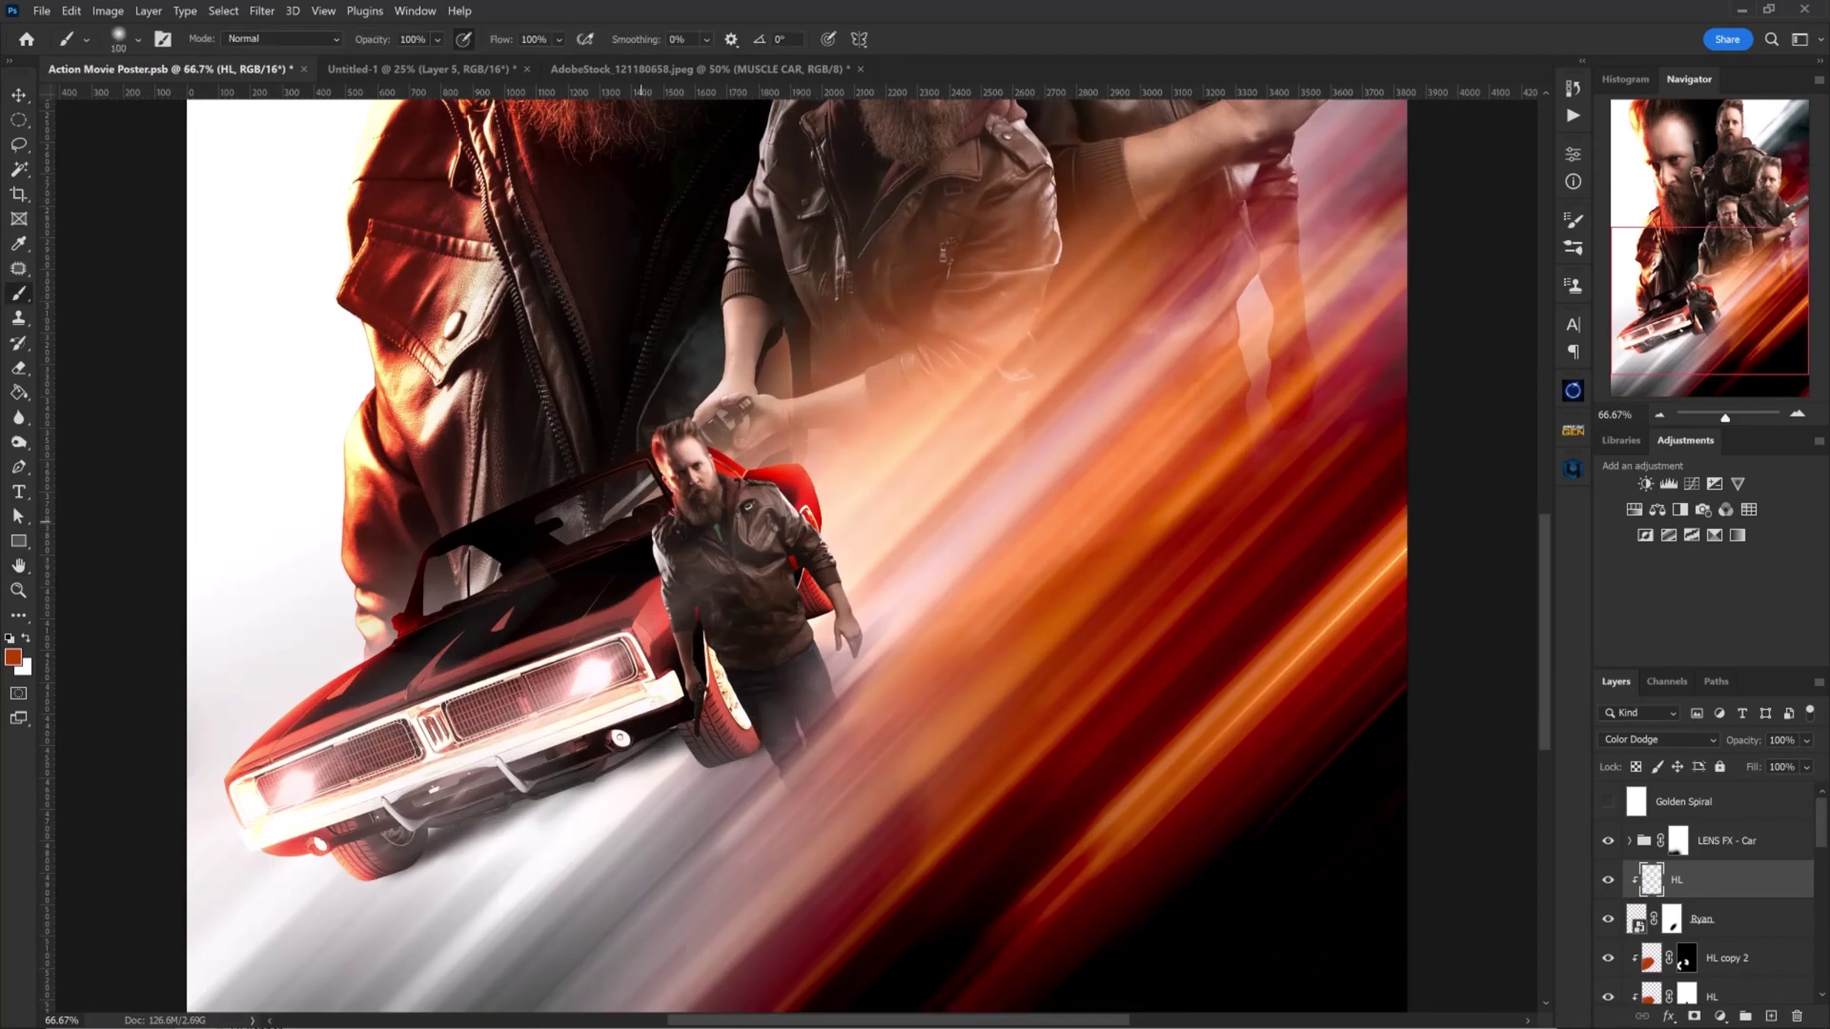
pyautogui.doubleClick(1667, 812)
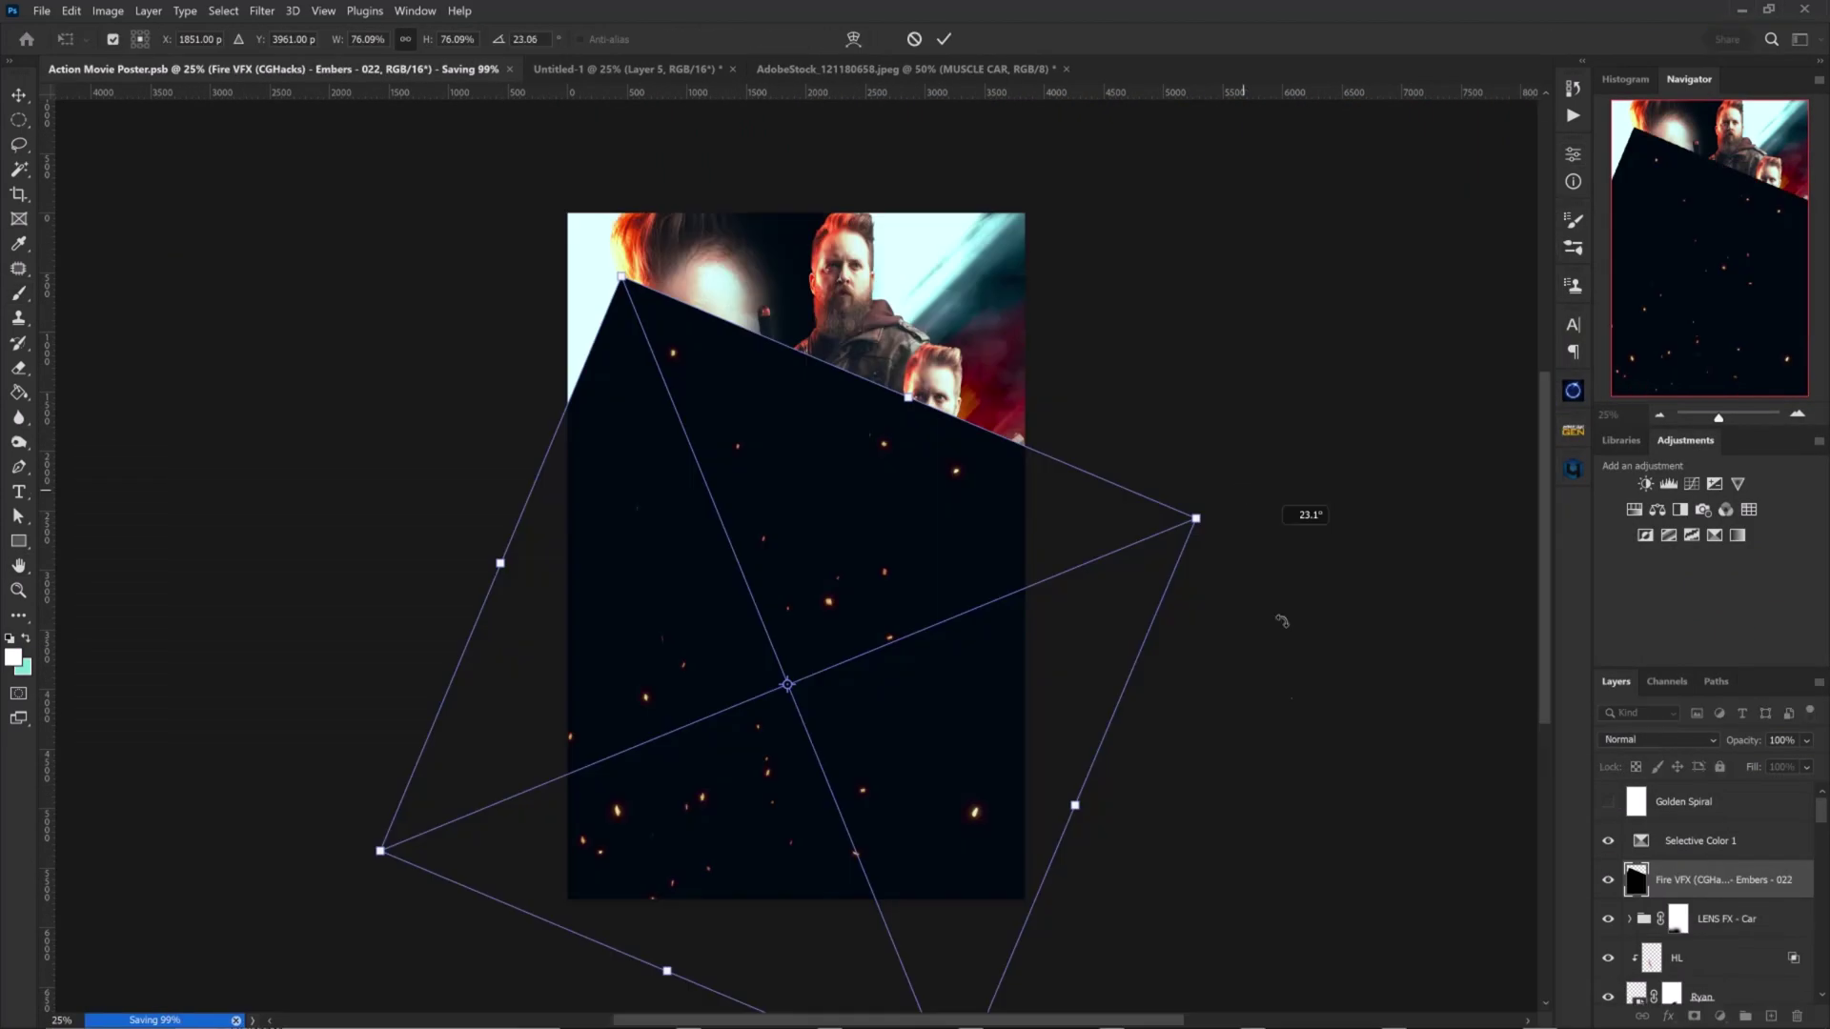
# - Rotate and reposition the embers overlay and enlarge and rotate the grungy fire overlay
pyautogui.moveTo(1281, 620)
pyautogui.mouseDown()
pyautogui.moveTo(1291, 748)
pyautogui.moveTo(995, 775)
pyautogui.moveTo(991, 753)
pyautogui.mouseUp()
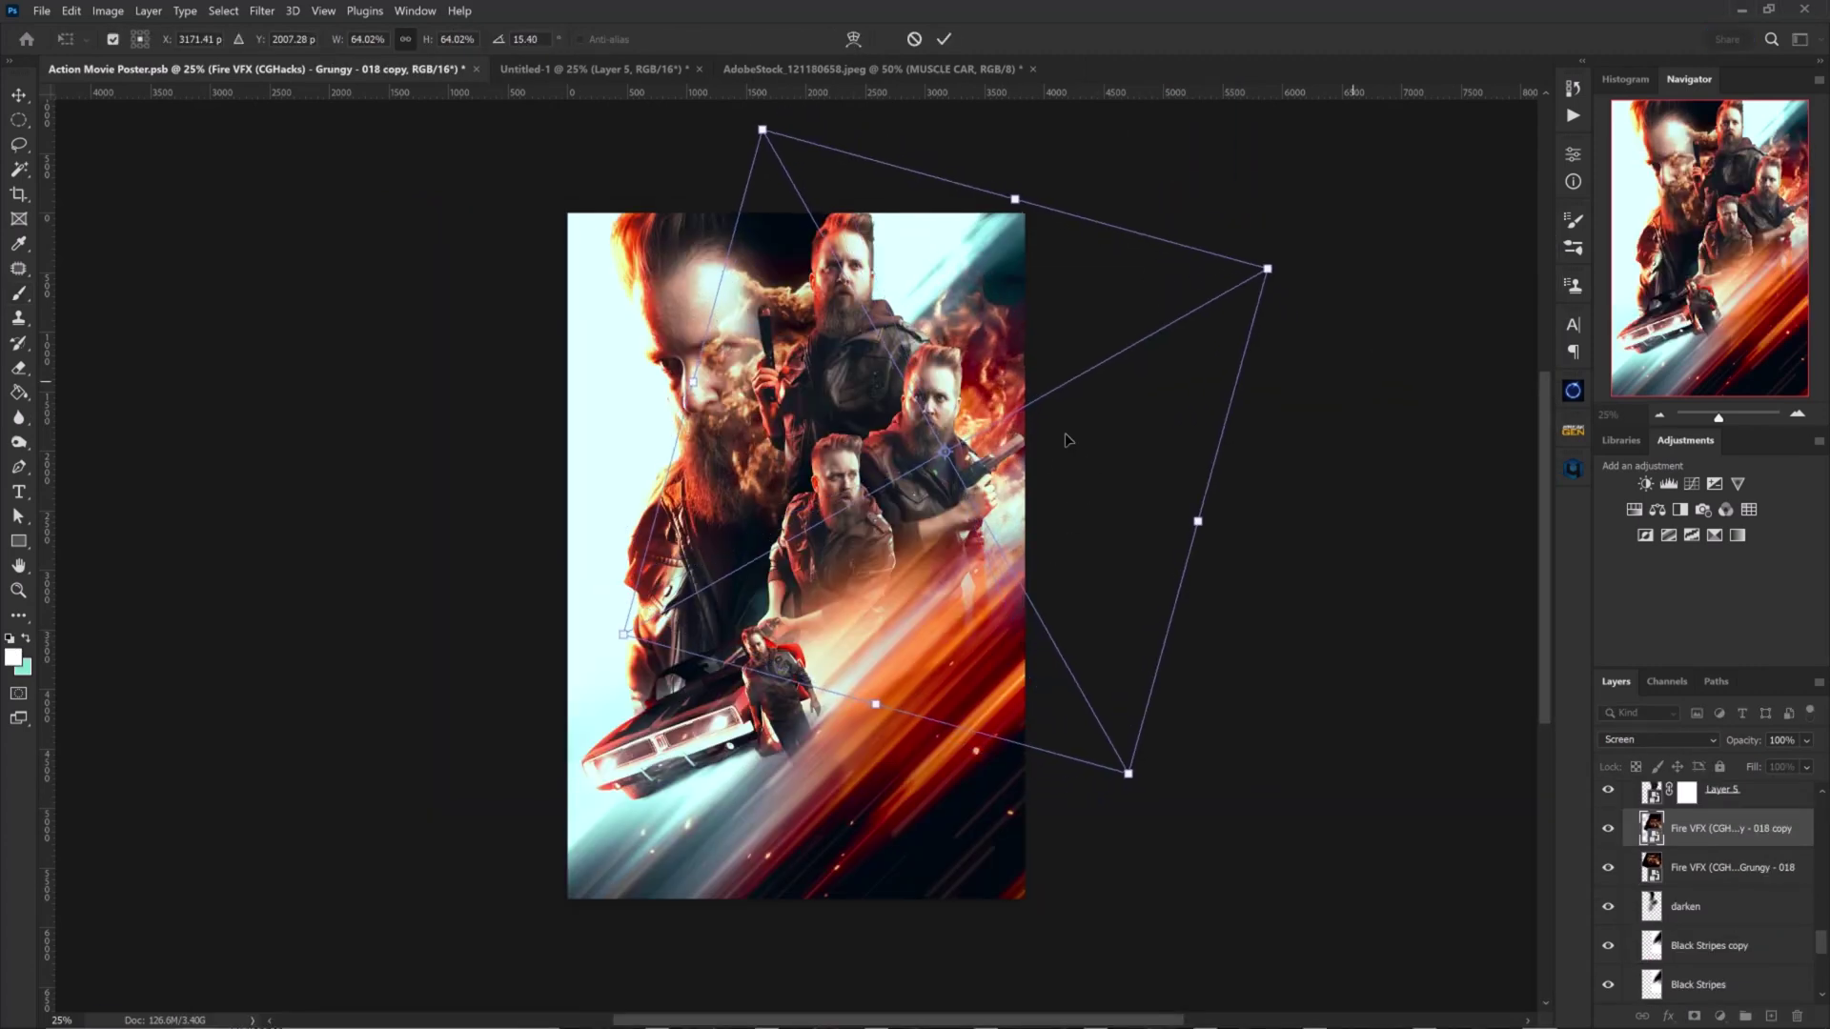
pyautogui.moveTo(1061, 438); pyautogui.dragTo(1142, 391)
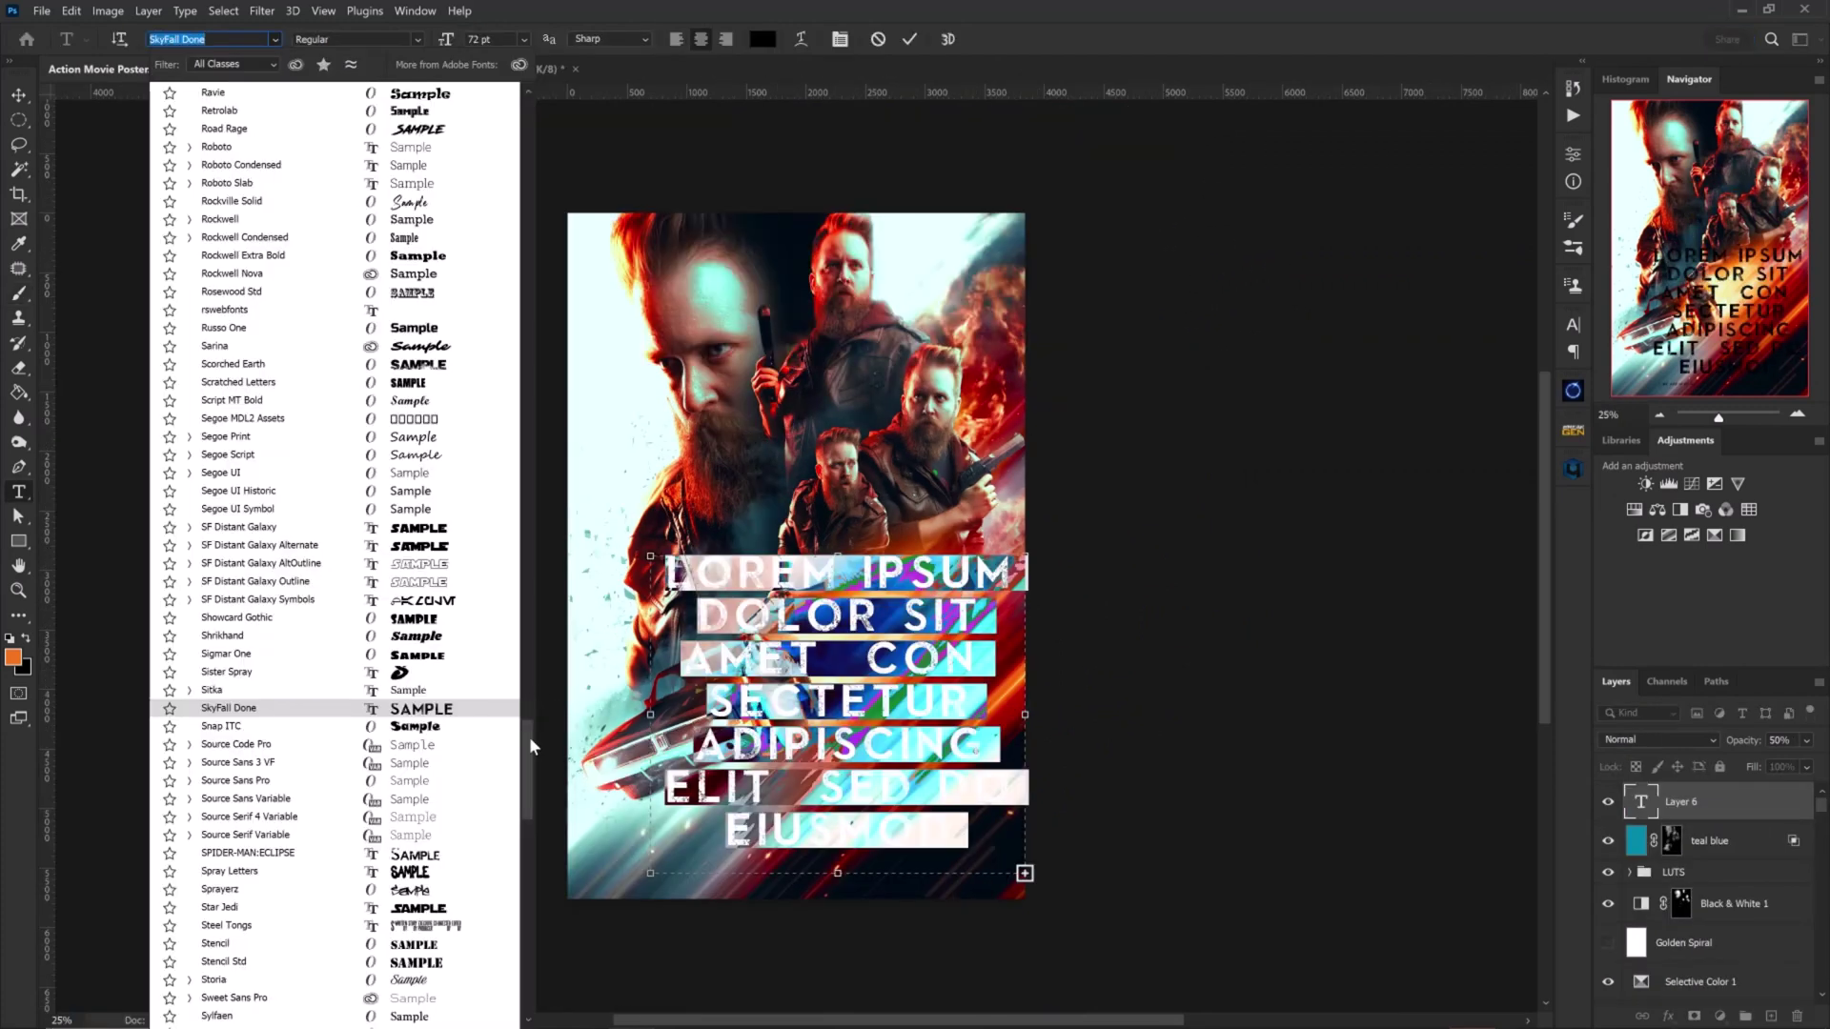
pyautogui.moveTo(529, 735); pyautogui.dragTo(528, 878)
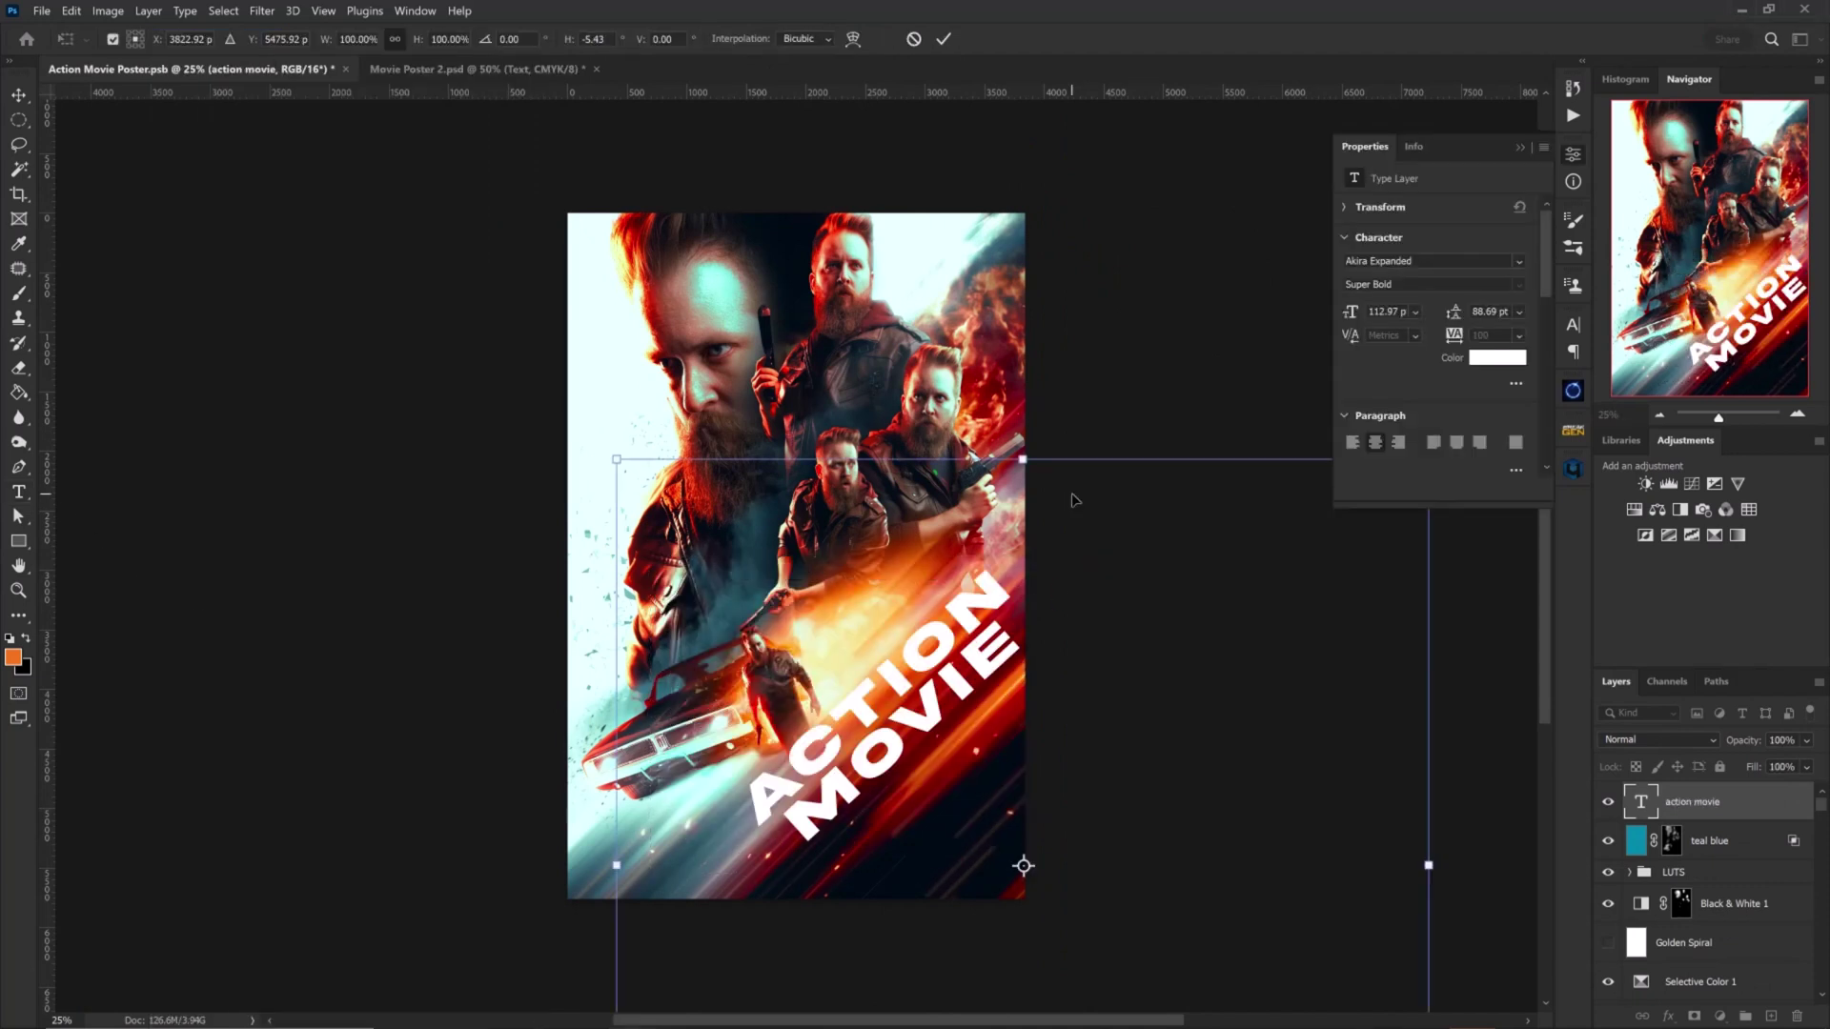
# - Set the rotated title's copy to Multiply and position the title and credits along the streaks
pyautogui.hotkey('ctrl', 'z')
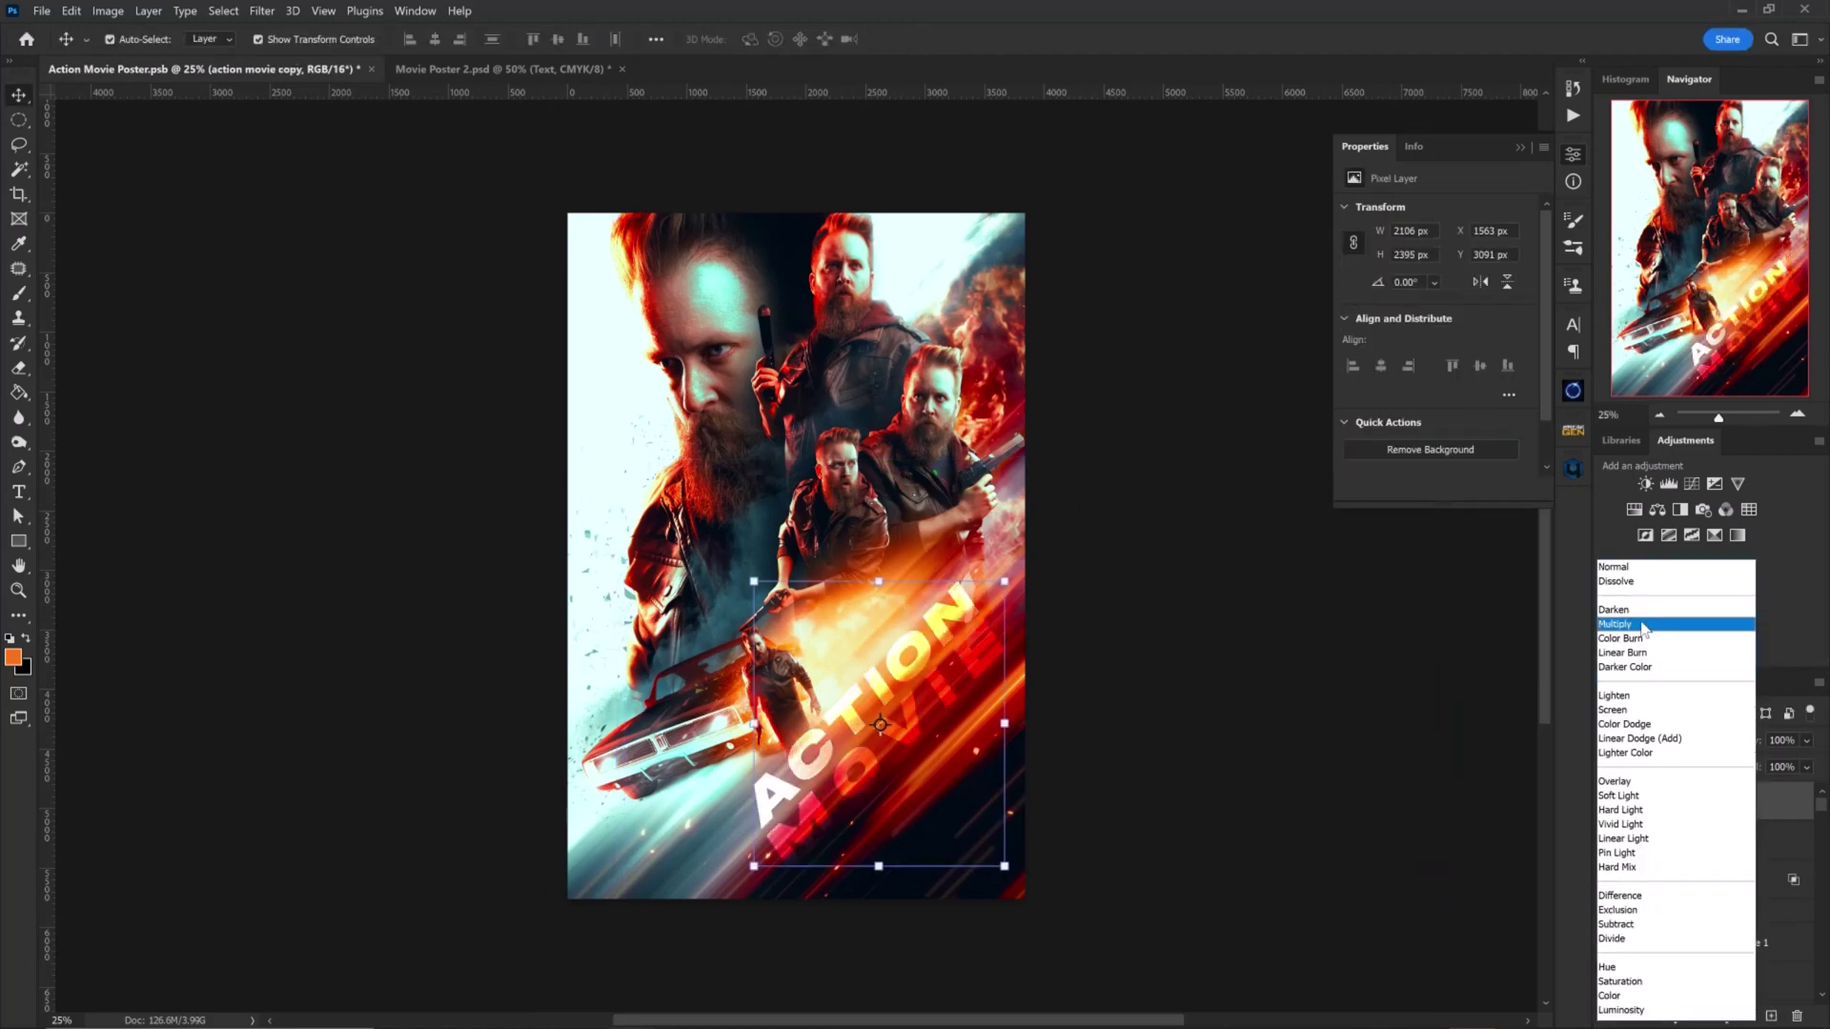
pyautogui.click(1632, 677)
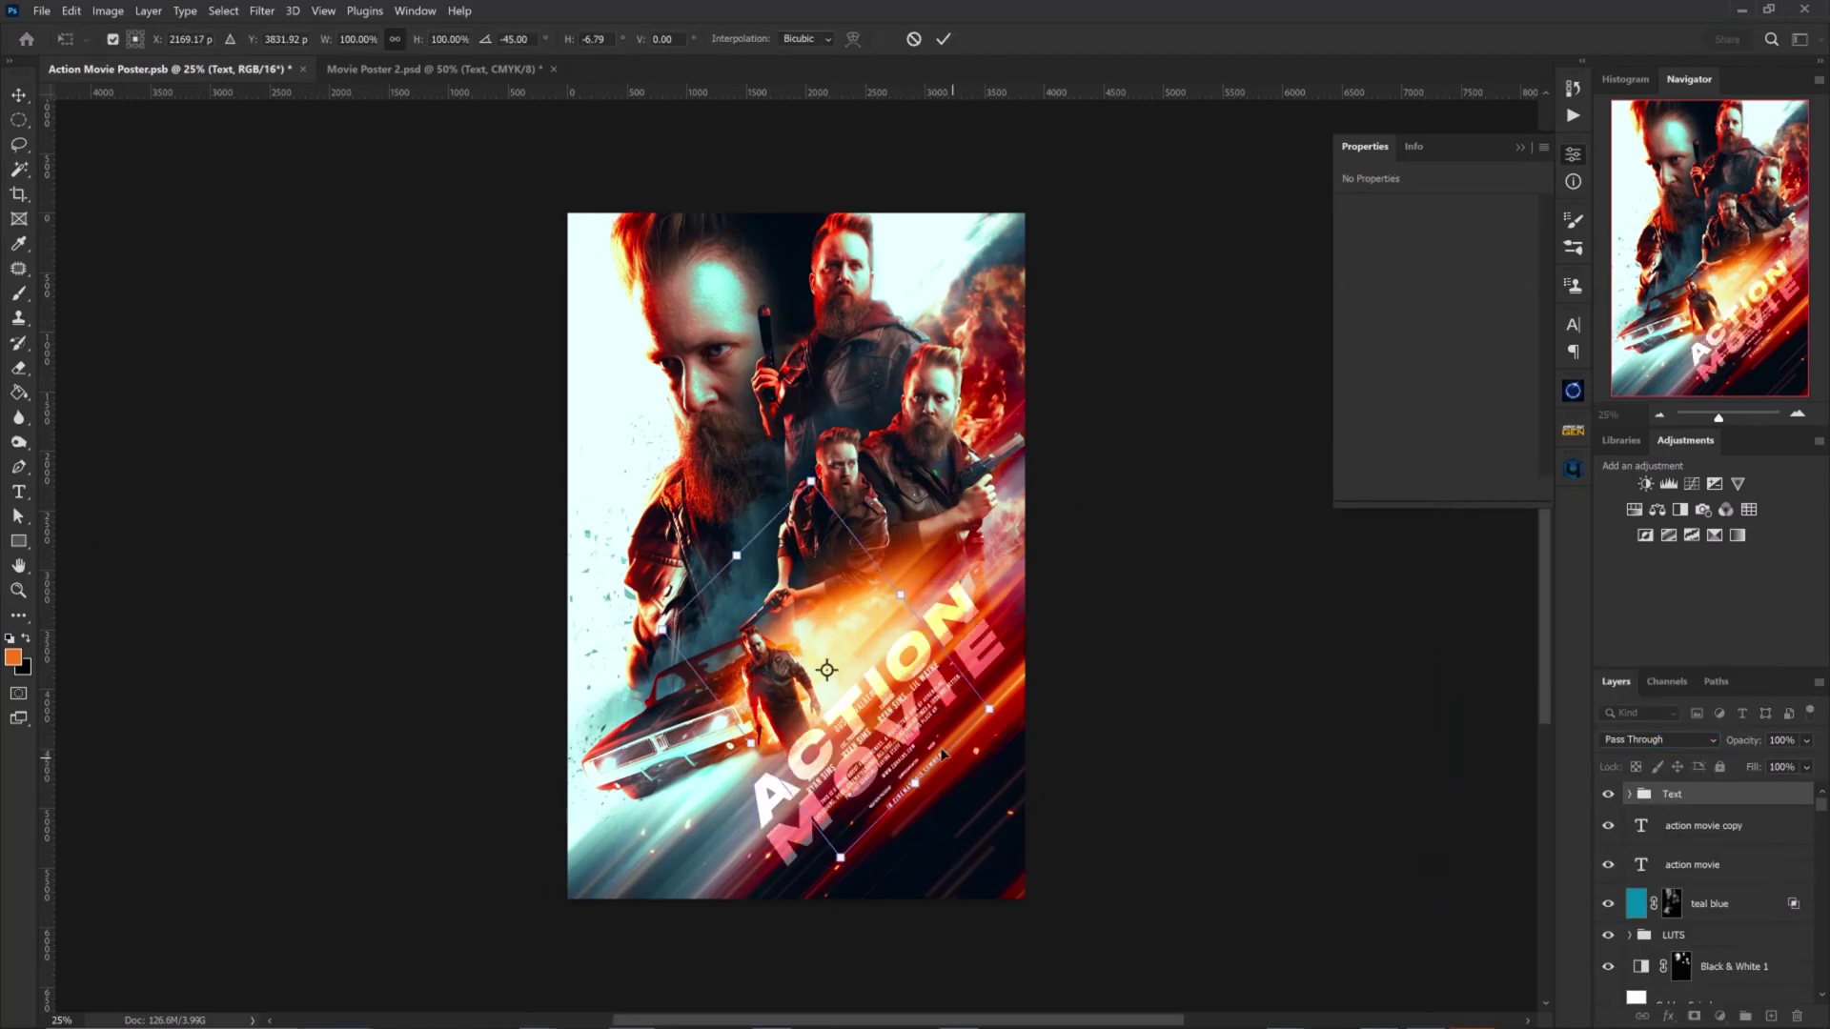
pyautogui.moveTo(942, 753); pyautogui.dragTo(970, 811)
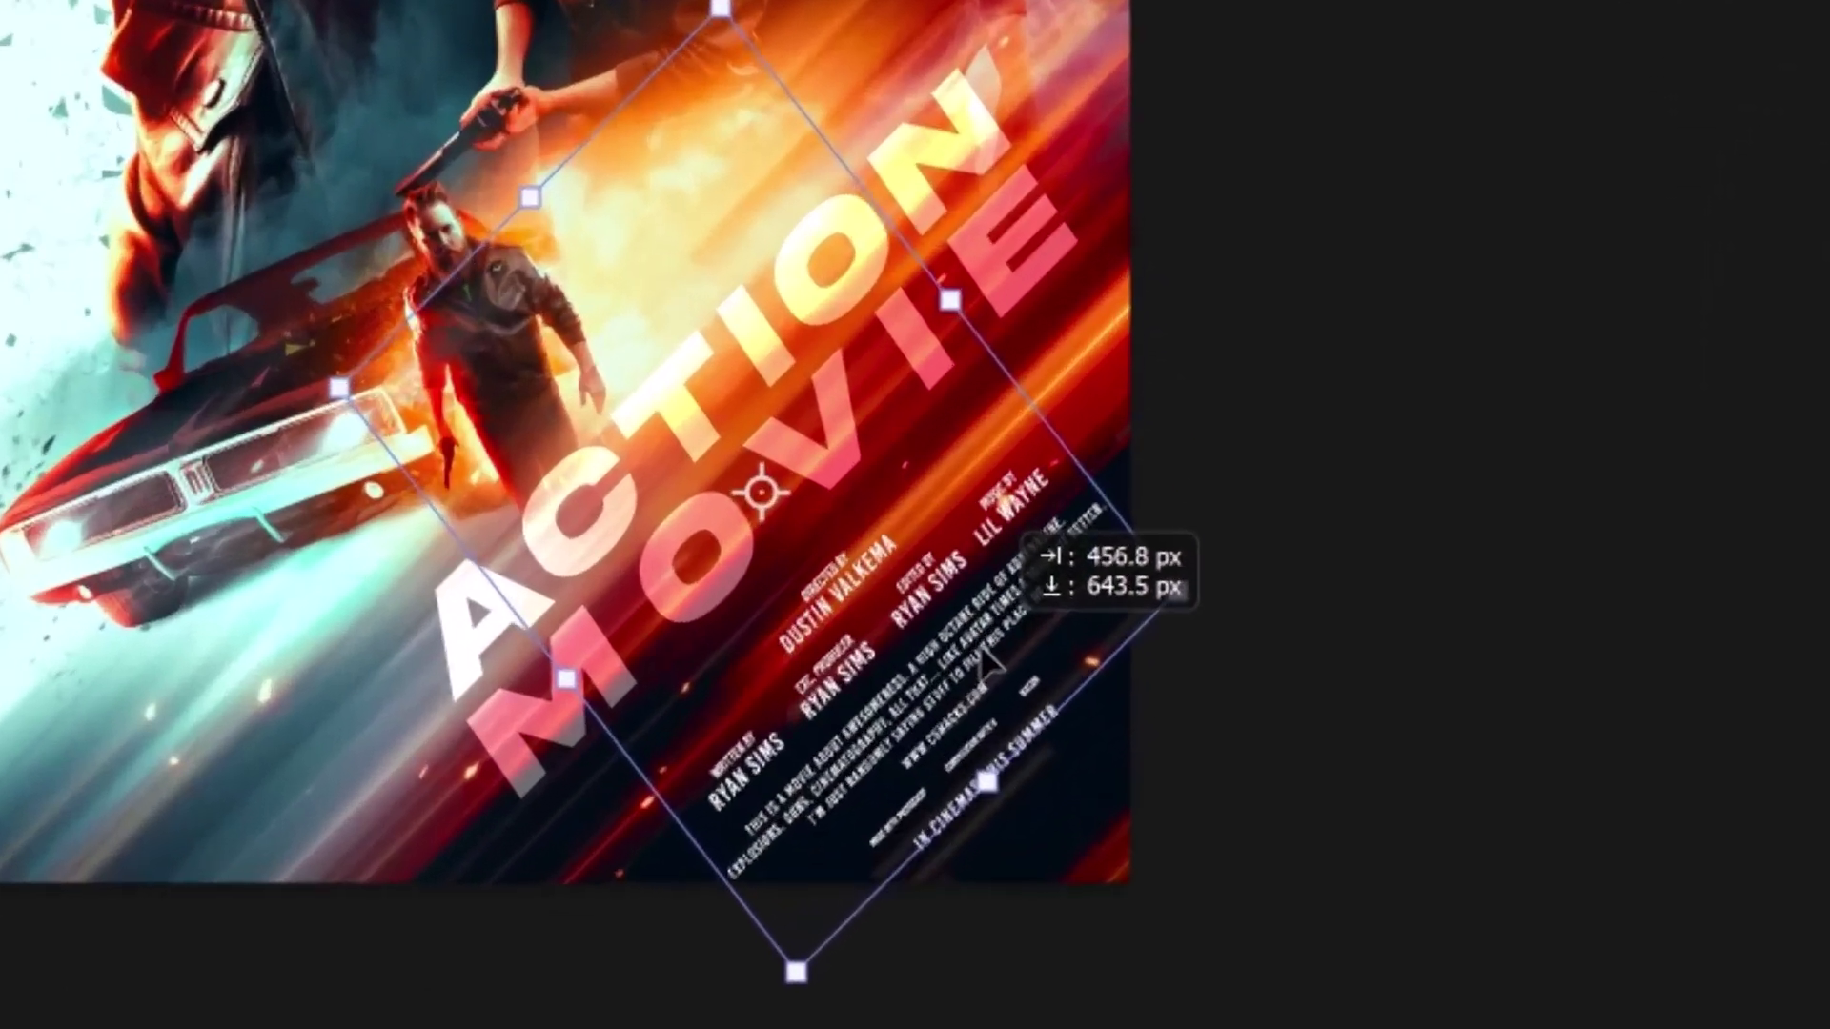
pyautogui.moveTo(987, 659); pyautogui.dragTo(980, 652)
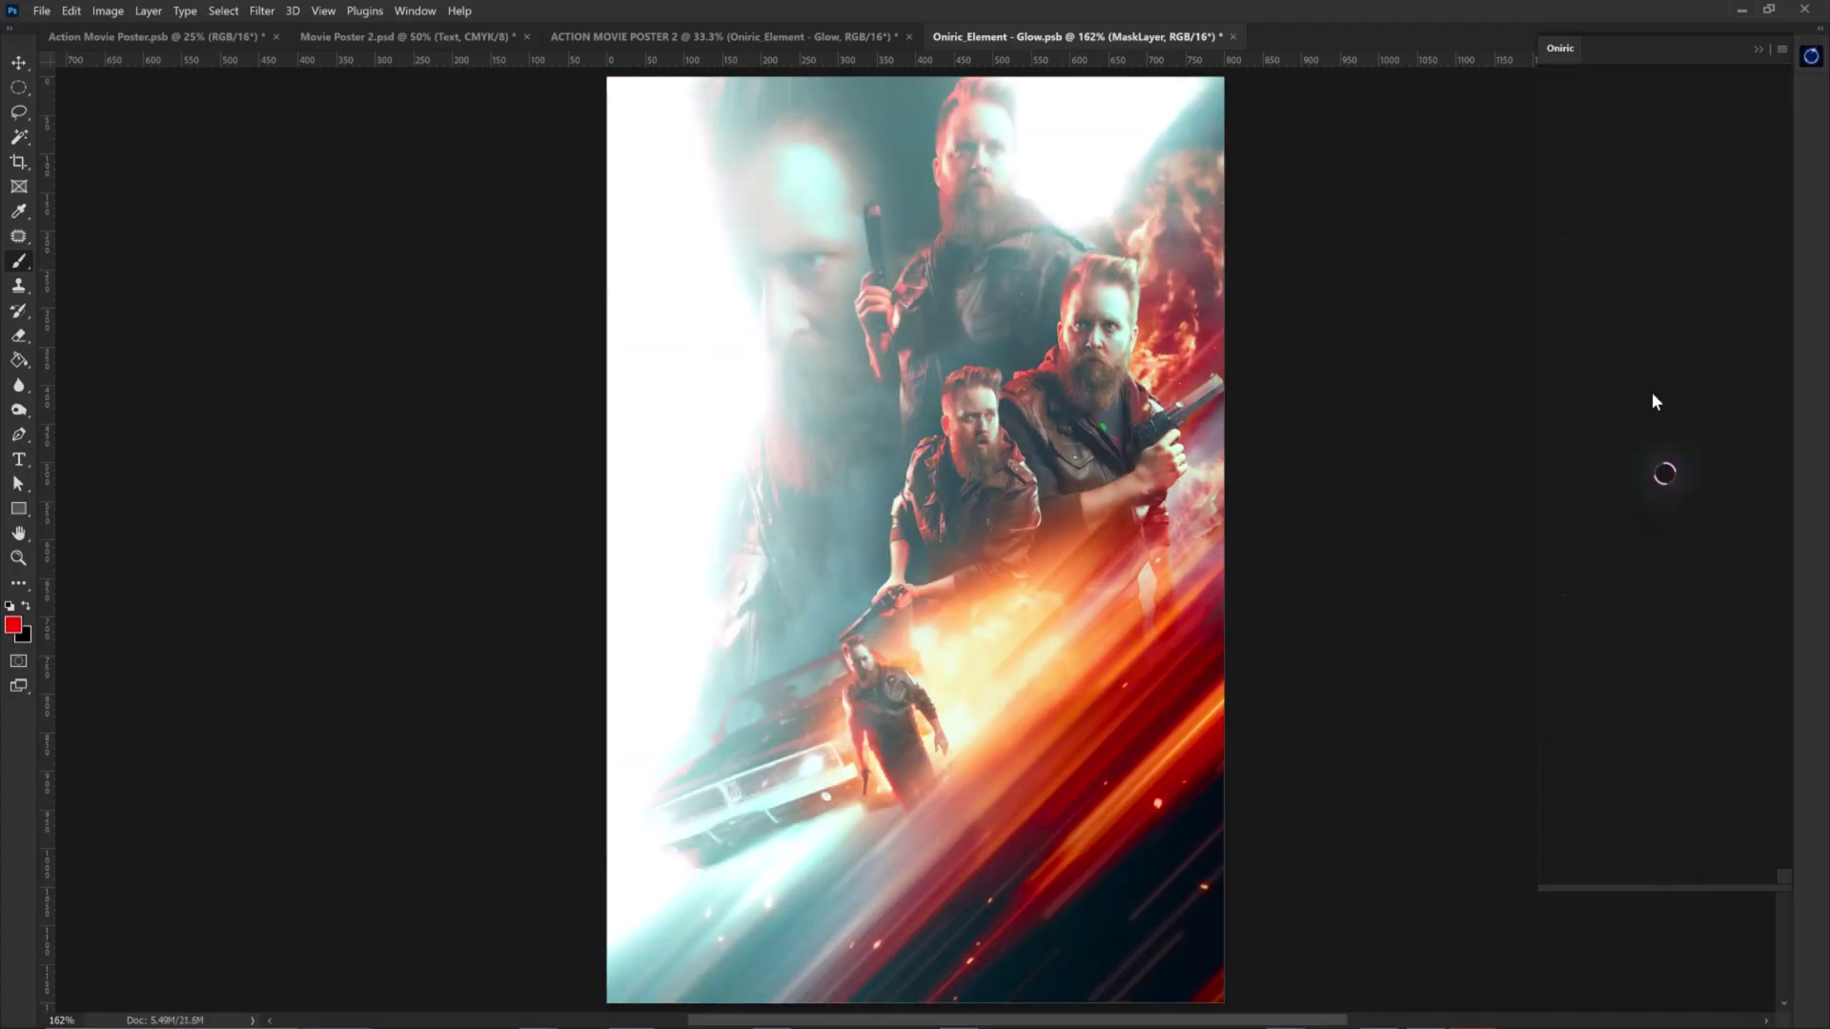
# - Apply an Oniric glow, lower its dynamic range, and save it back into the poster
pyautogui.click(1623, 834)
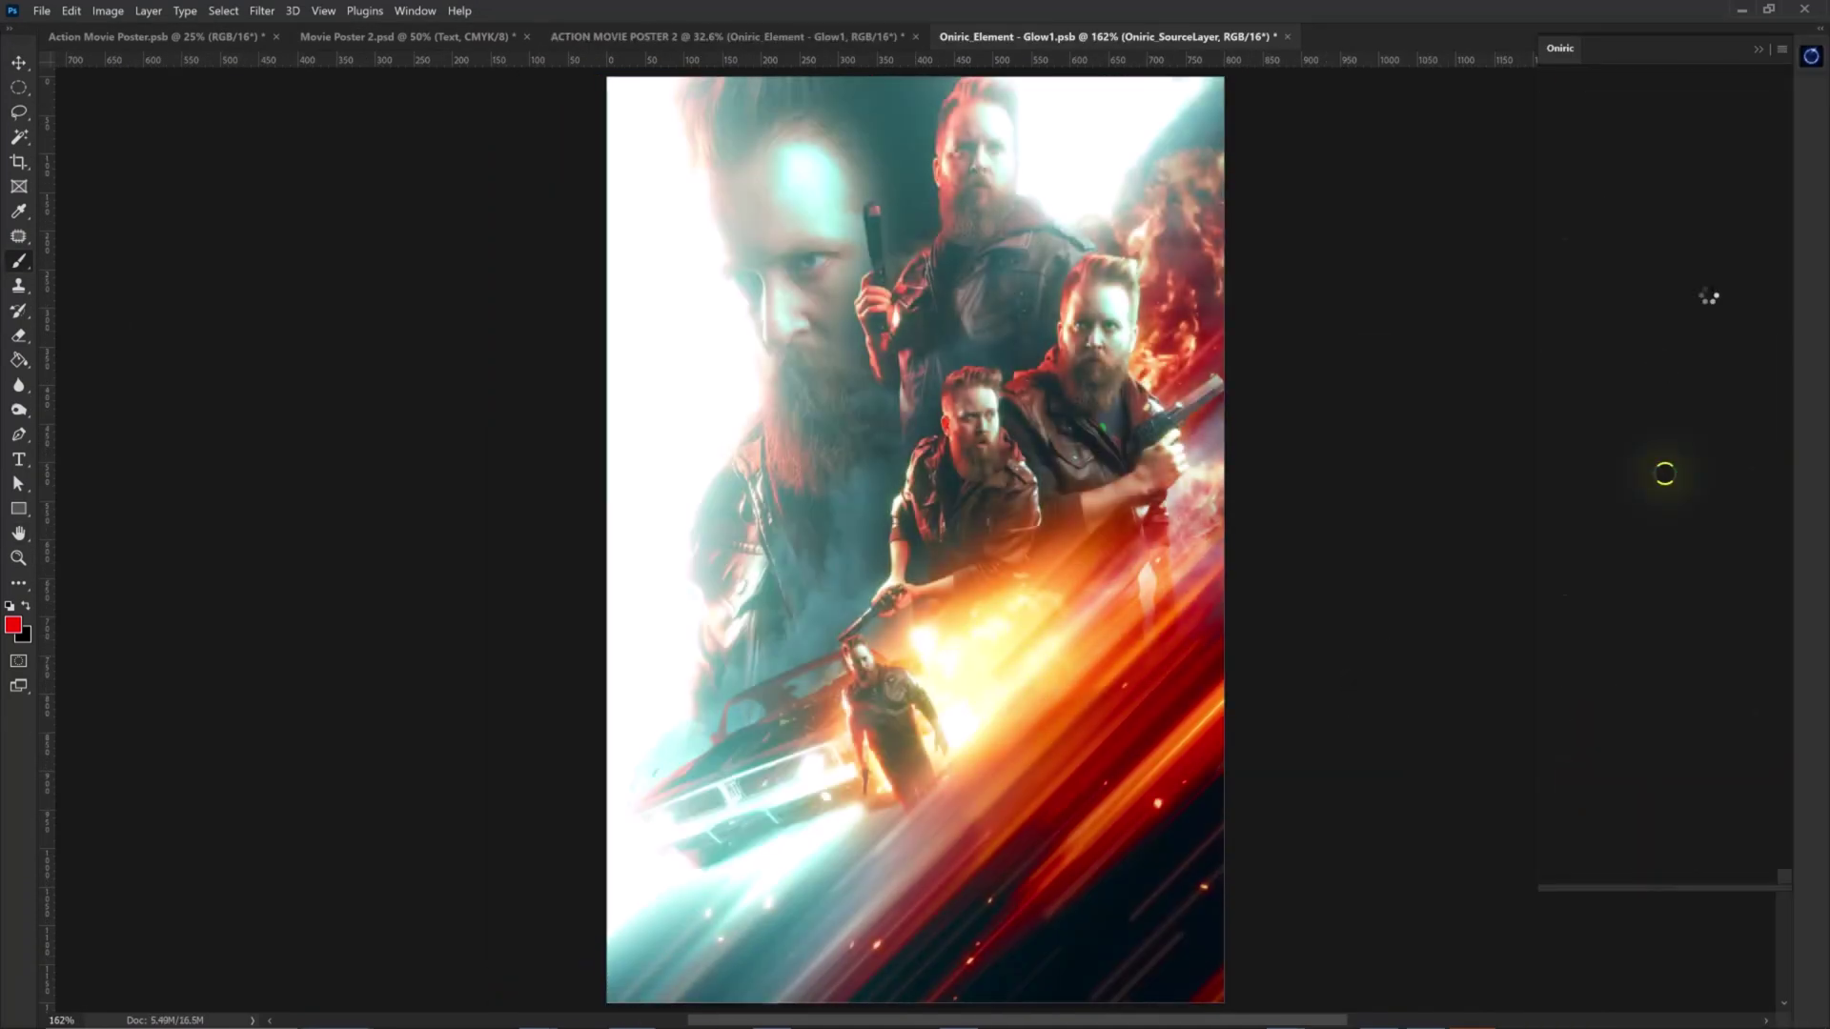
pyautogui.click(1753, 793)
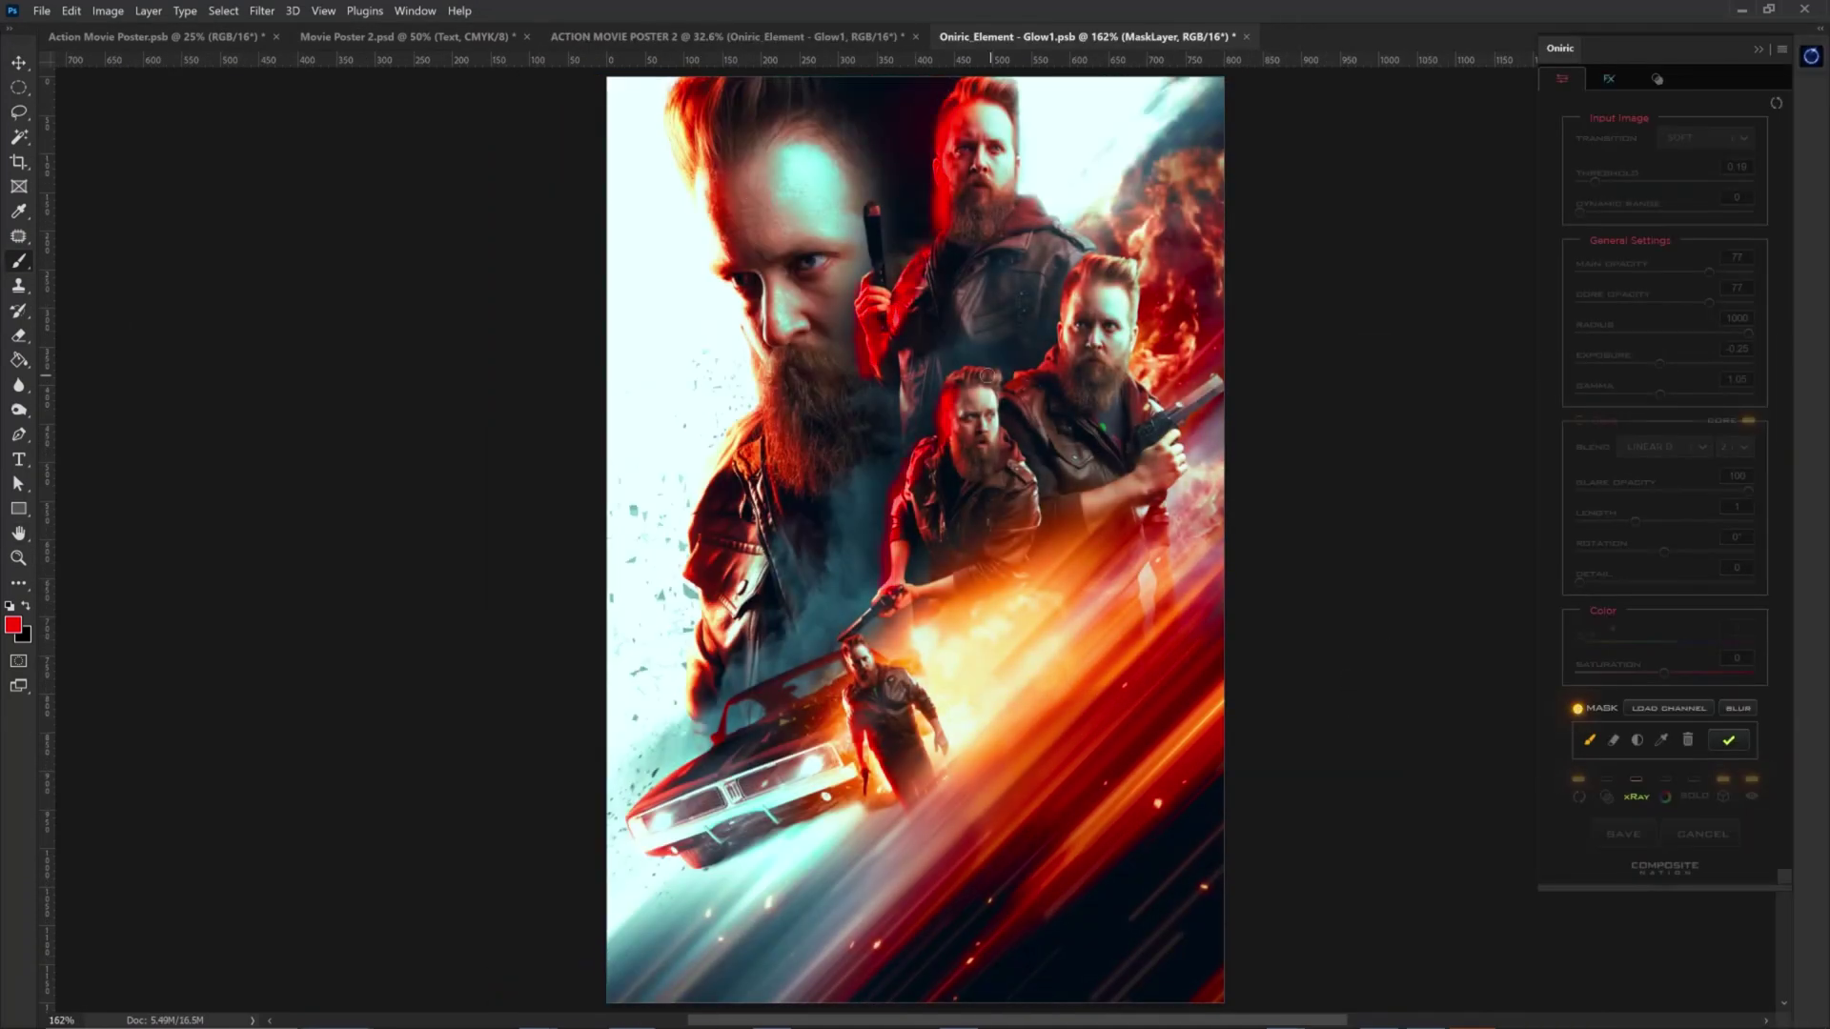
pyautogui.moveTo(1586, 212); pyautogui.dragTo(1581, 213)
pyautogui.click(1623, 835)
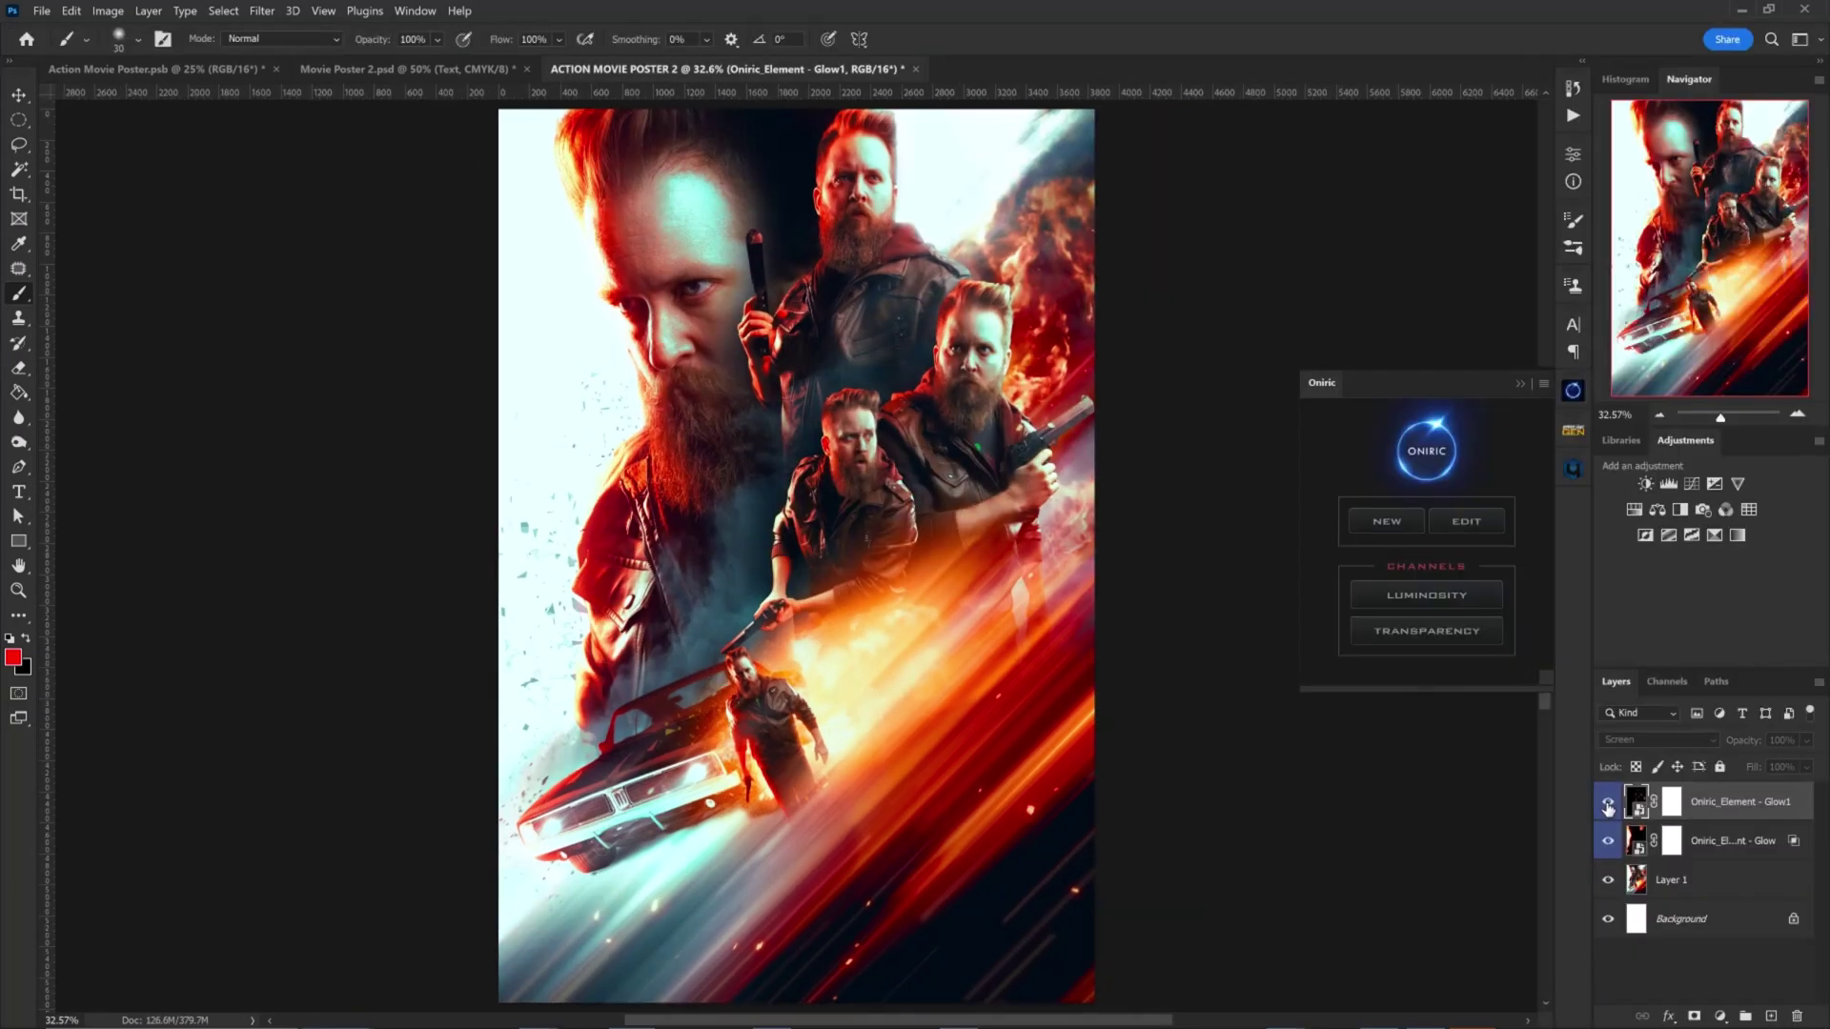